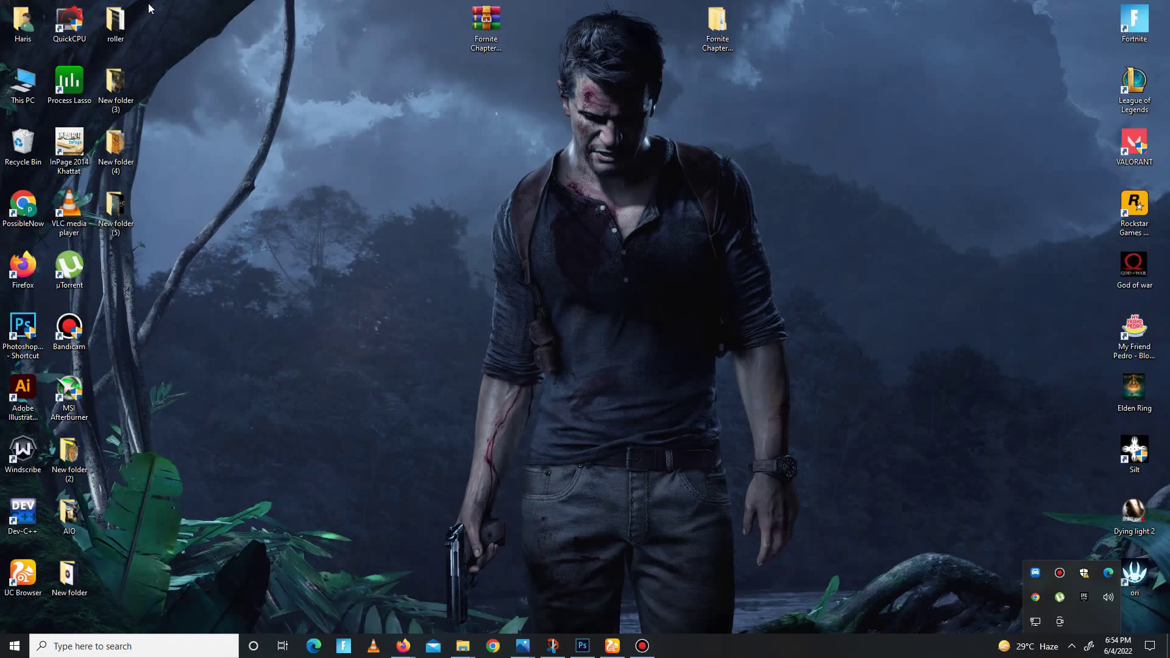
- Open the Privacy page of Windows Settings from the Start menu
{"action": "left_click", "coordinate": [354, 249]}
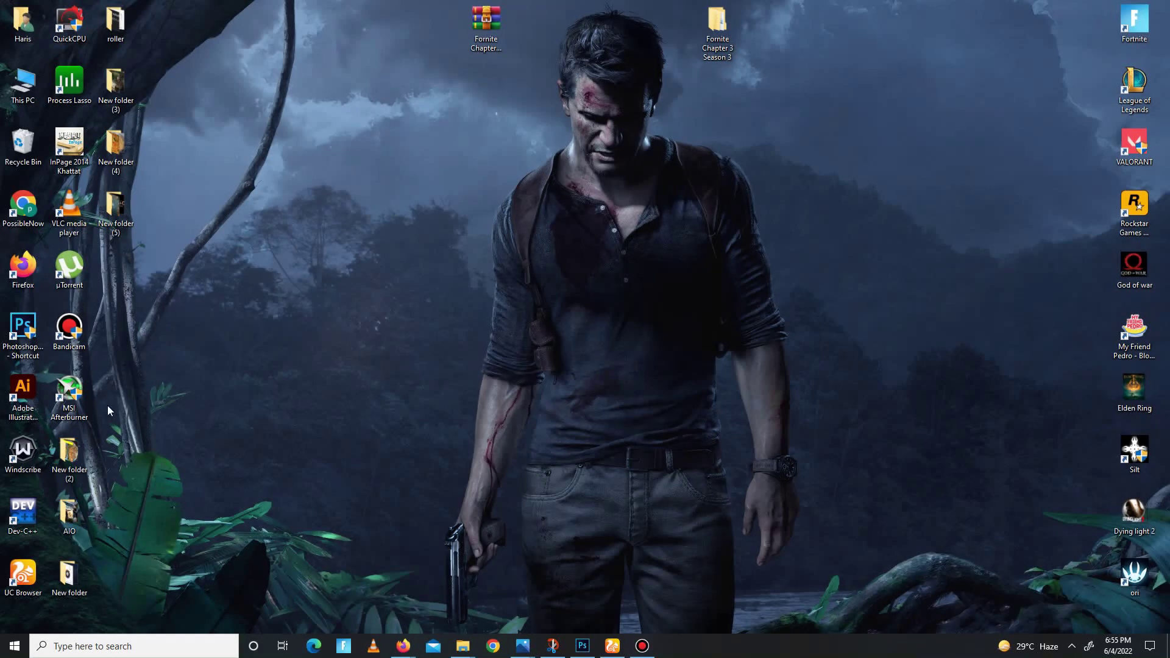
{"action": "left_click", "coordinate": [16, 646]}
{"action": "scroll", "coordinate": [72, 533], "scroll_direction": "down", "scroll_amount": 5}
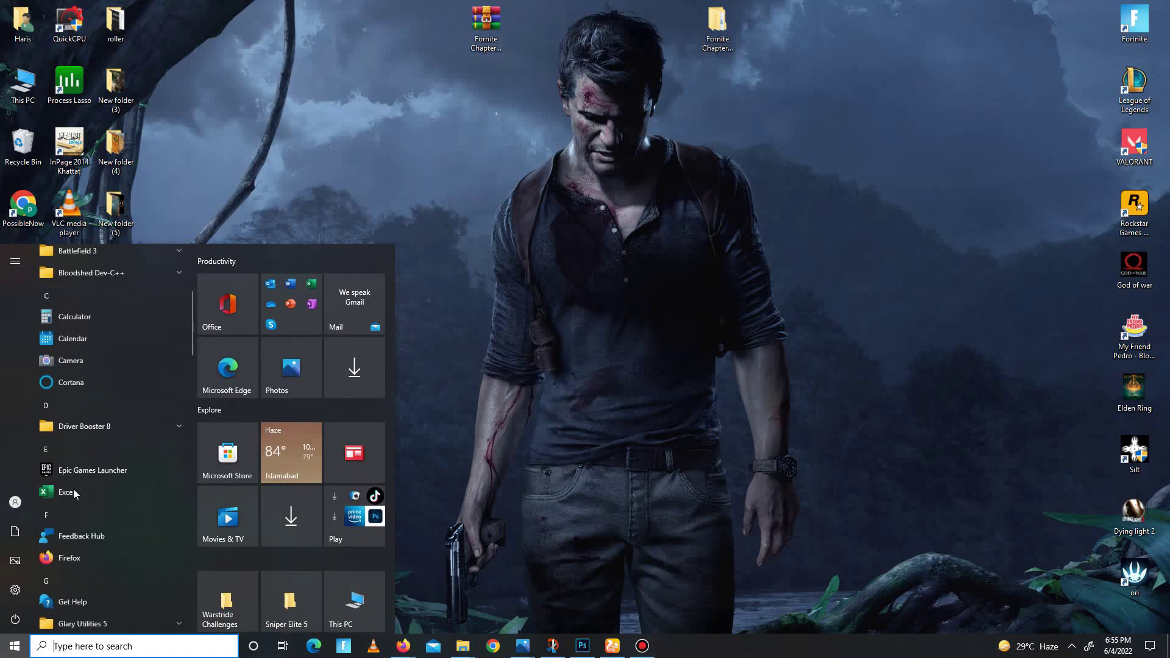
{"action": "scroll", "coordinate": [73, 489], "scroll_direction": "down", "scroll_amount": 10}
{"action": "scroll", "coordinate": [73, 486], "scroll_direction": "down", "scroll_amount": 3}
{"action": "scroll", "coordinate": [75, 485], "scroll_direction": "down", "scroll_amount": 10}
{"action": "scroll", "coordinate": [74, 487], "scroll_direction": "up", "scroll_amount": 2}
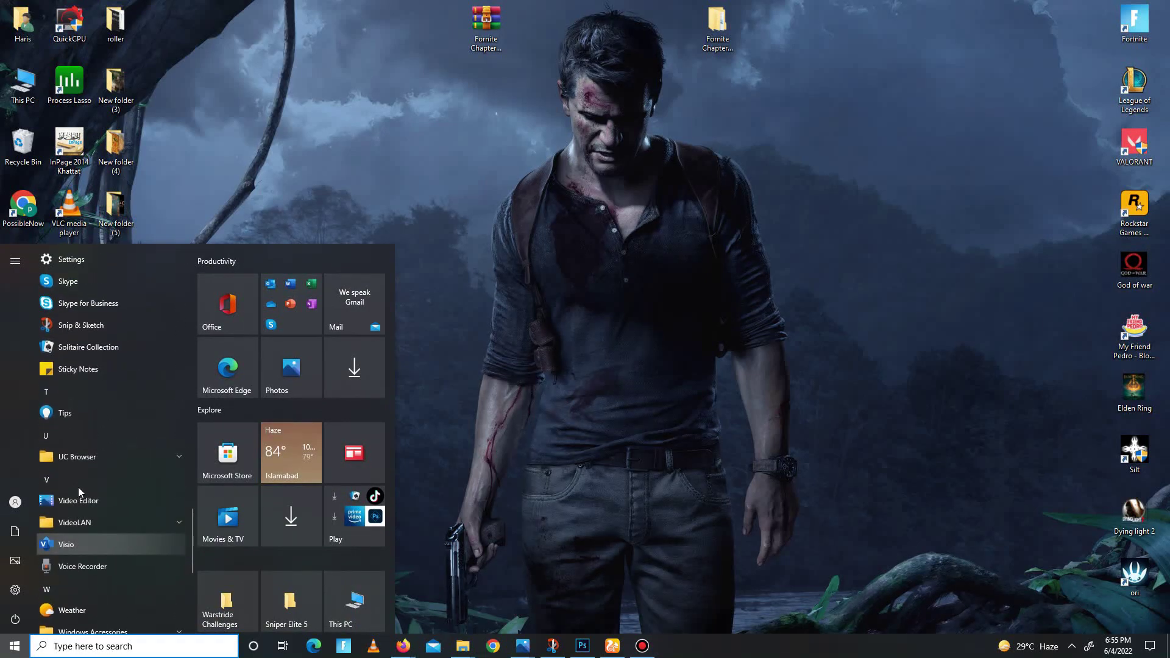
{"action": "left_click", "coordinate": [70, 258]}
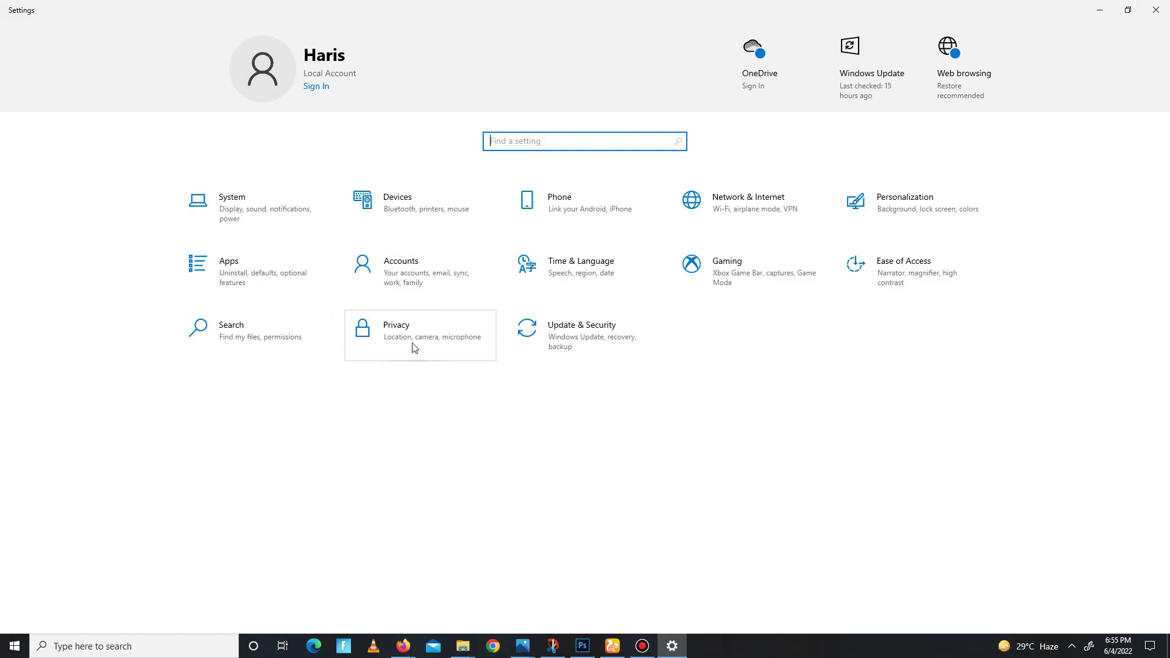
{"action": "left_click", "coordinate": [417, 345]}
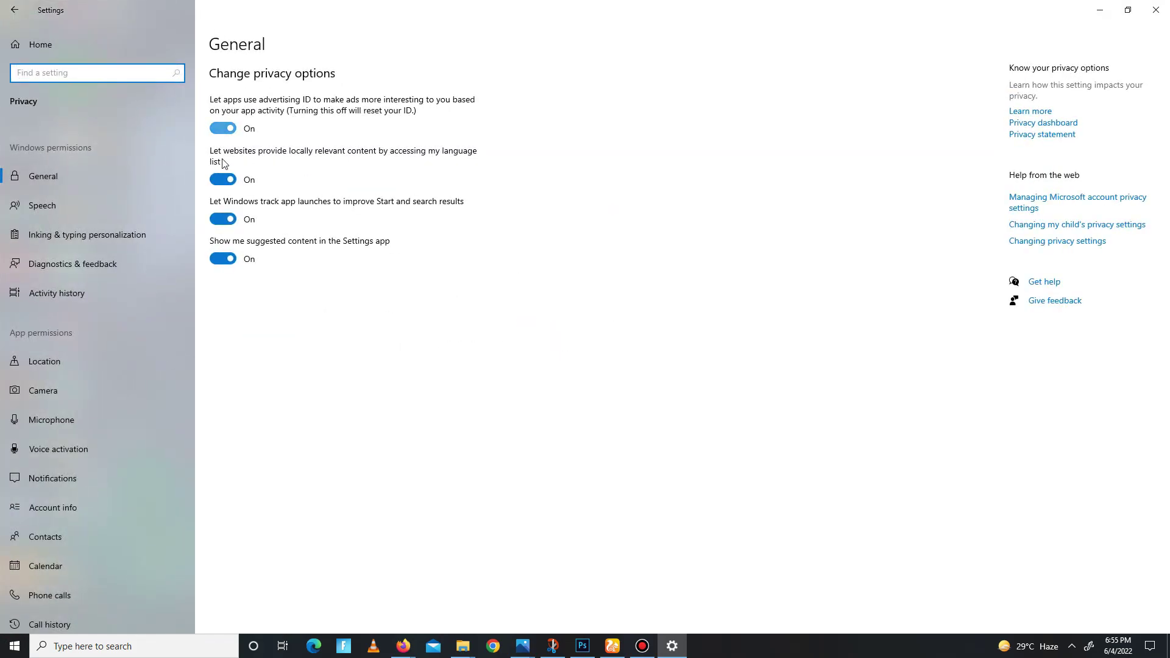
- Switch off advertising ID, language-list access, launch tracking, suggested content, and background apps
{"action": "left_click", "coordinate": [222, 128]}
{"action": "left_click", "coordinate": [222, 179]}
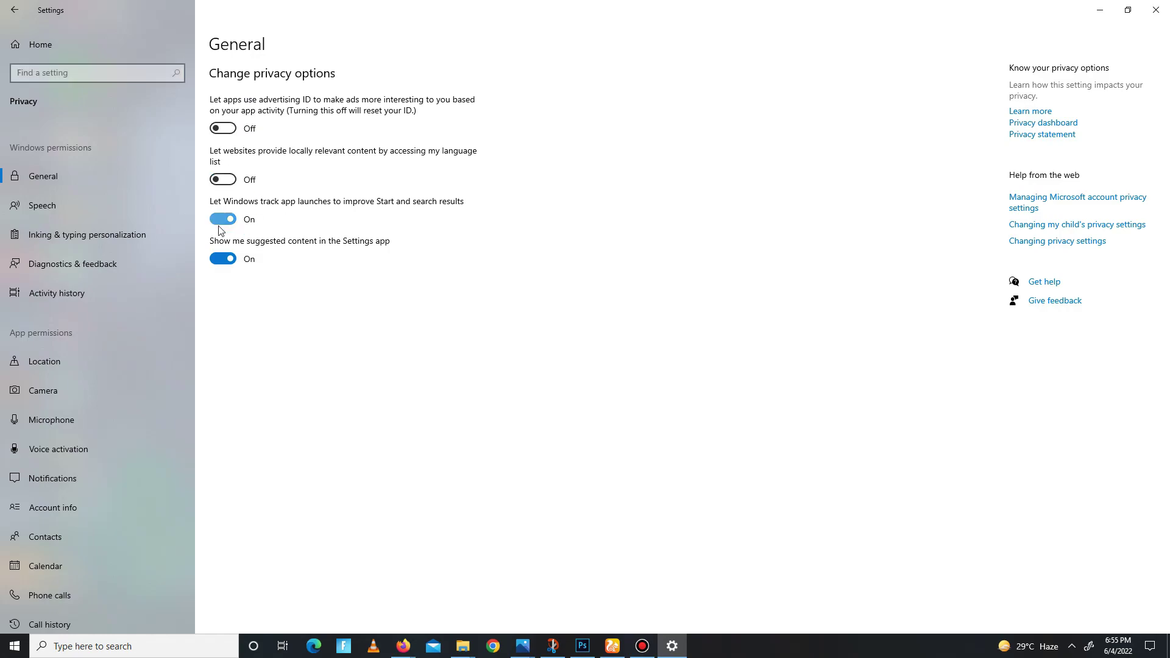
{"action": "left_click", "coordinate": [223, 219]}
{"action": "left_click", "coordinate": [219, 260]}
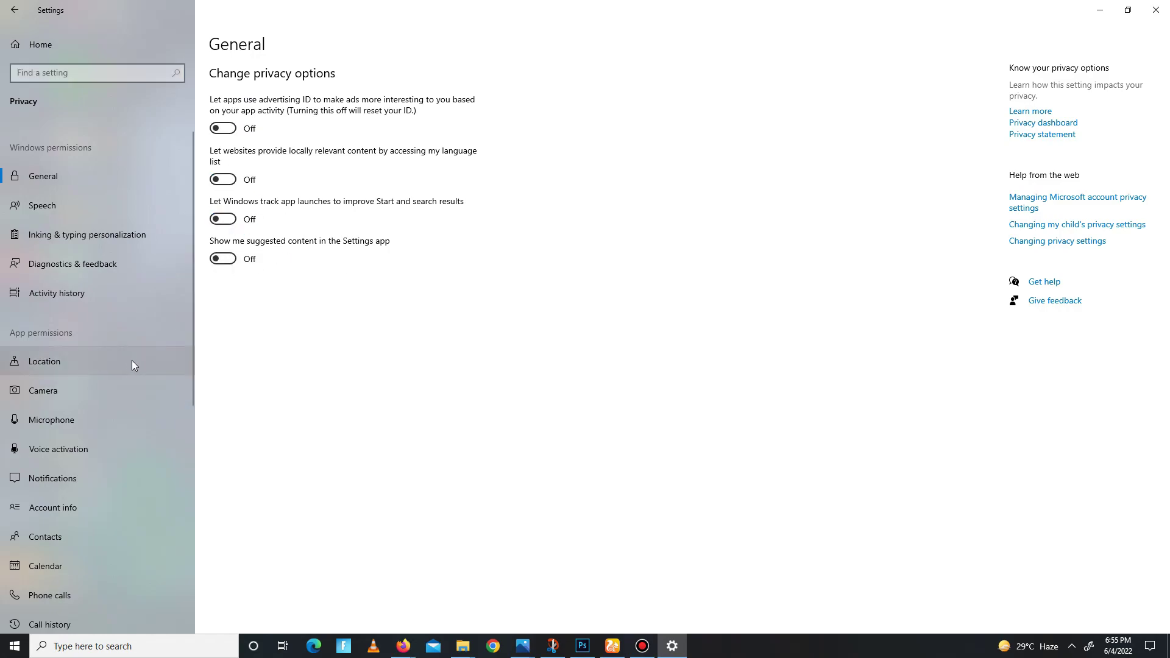
{"action": "scroll", "coordinate": [149, 320], "scroll_direction": "down", "scroll_amount": 5}
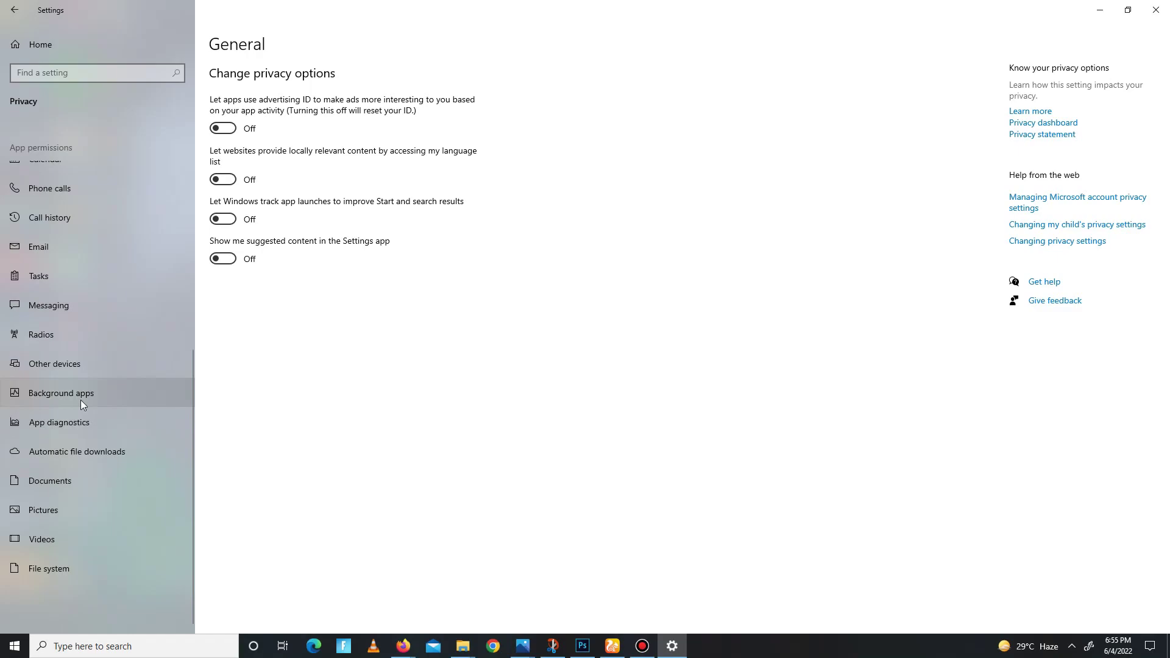
{"action": "left_click", "coordinate": [38, 396]}
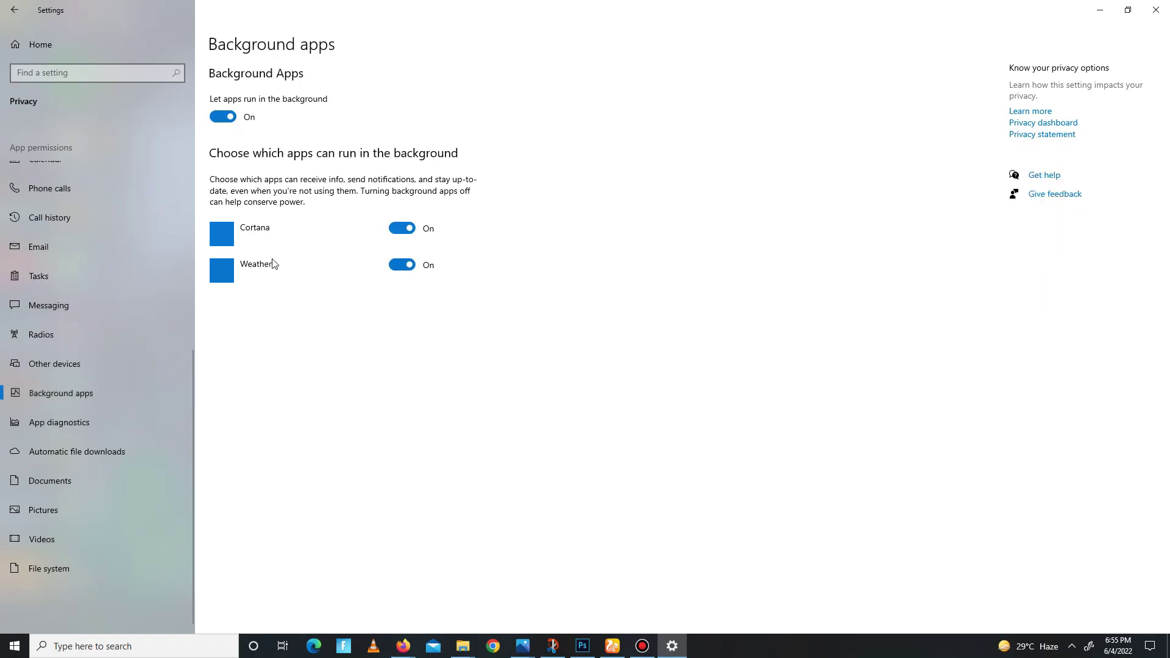
{"action": "left_click", "coordinate": [219, 119]}
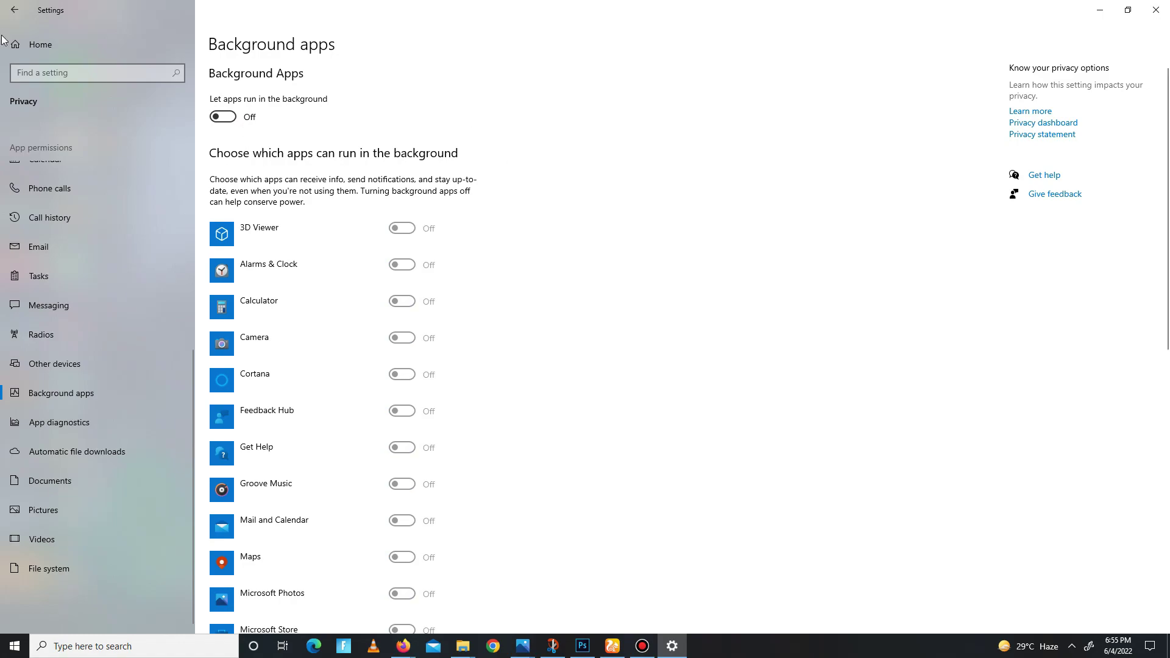
- Confirm Xbox Game Bar is off and Game Mode is on, then close Settings
{"action": "left_click", "coordinate": [14, 10]}
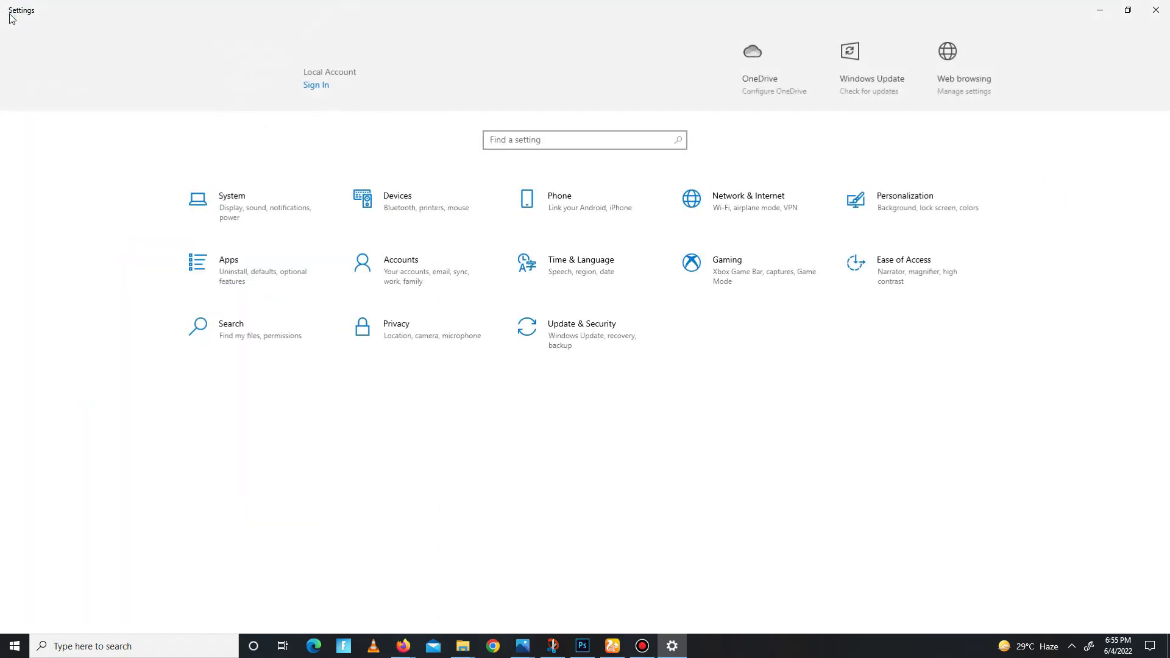
{"action": "left_click", "coordinate": [759, 264]}
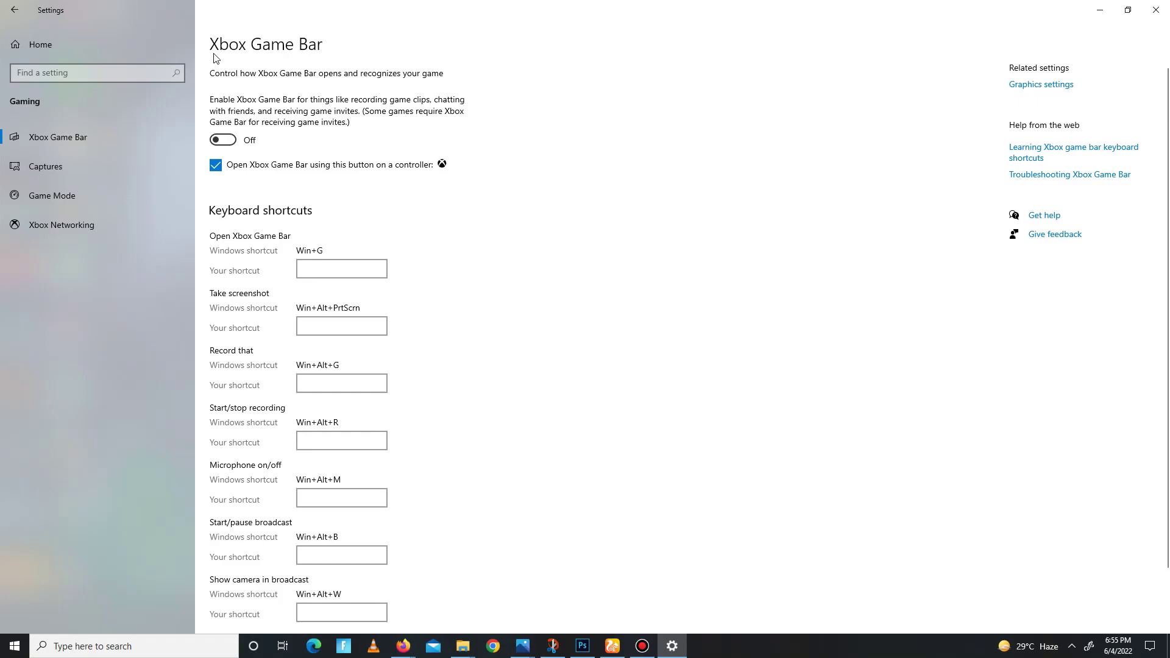
{"action": "left_click", "coordinate": [121, 202]}
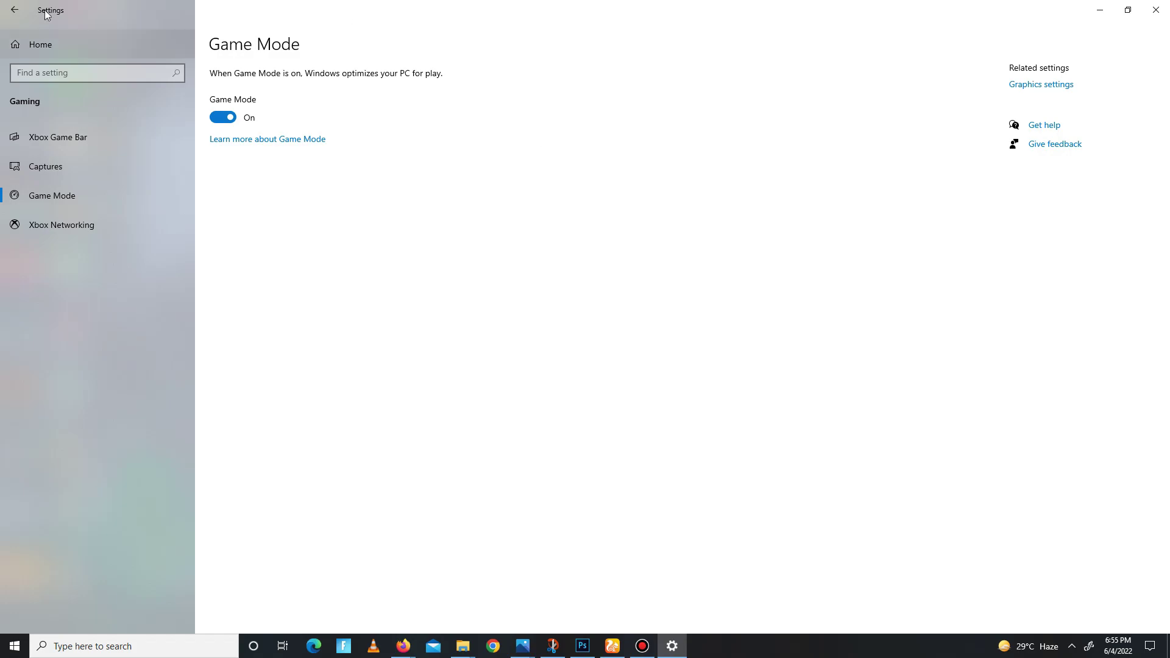
{"action": "left_click", "coordinate": [14, 9]}
{"action": "left_click", "coordinate": [1155, 10]}
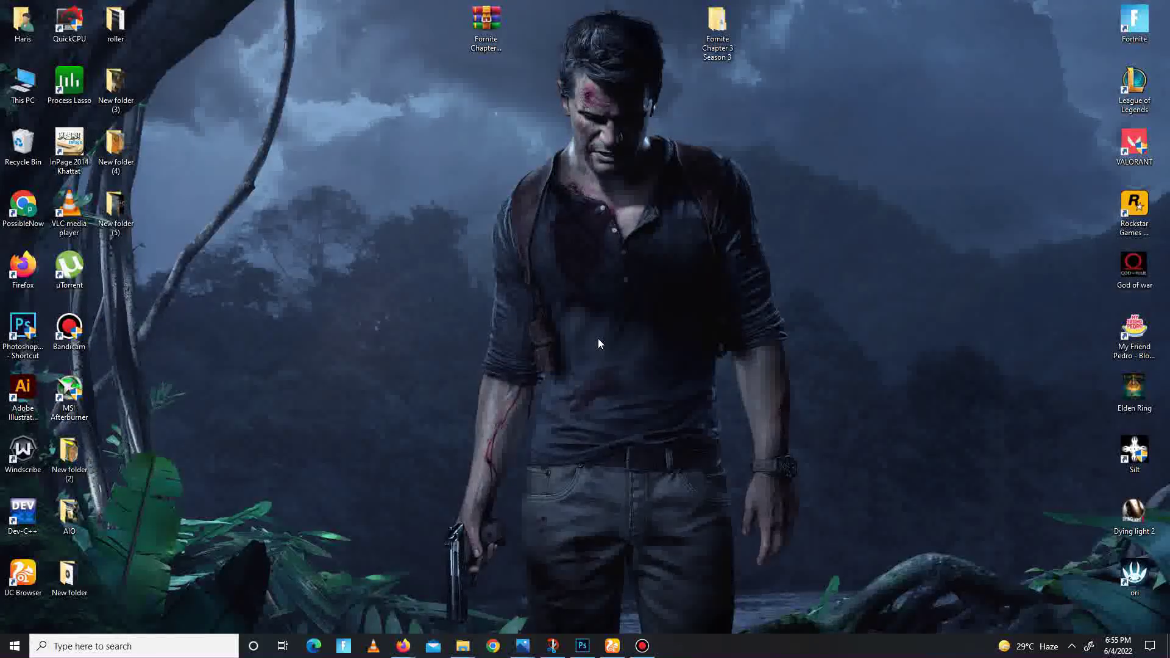
{"action": "right_click", "coordinate": [802, 647]}
{"action": "left_click", "coordinate": [860, 590]}
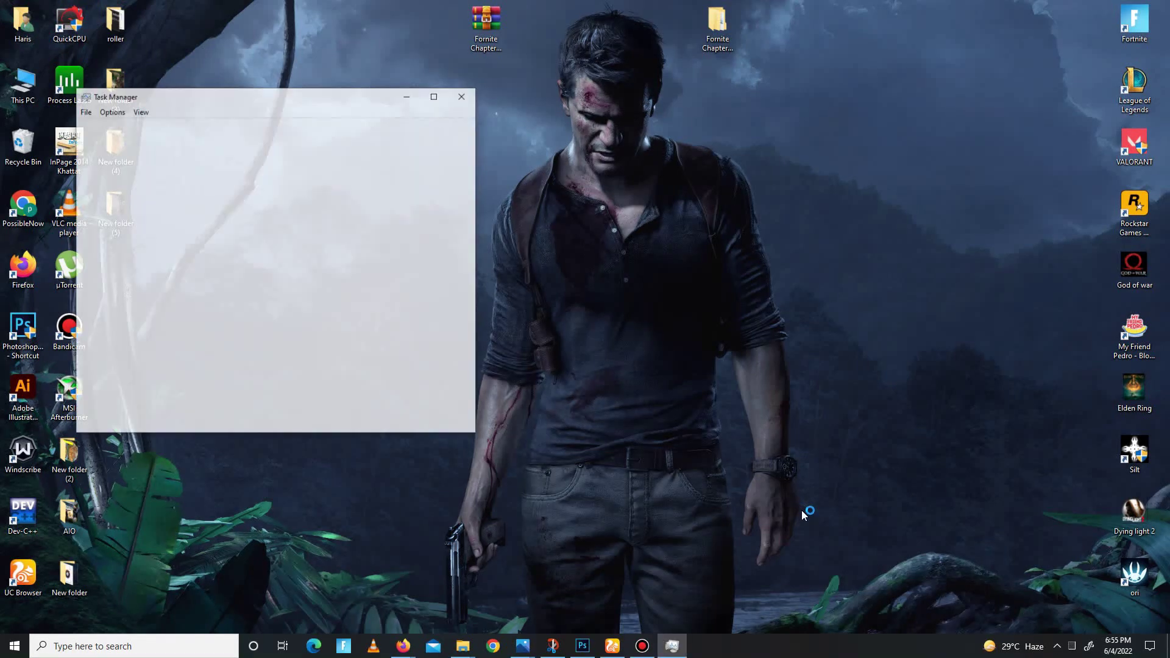
{"action": "left_click_drag", "start_coordinate": [236, 96], "coordinate": [373, 114]}
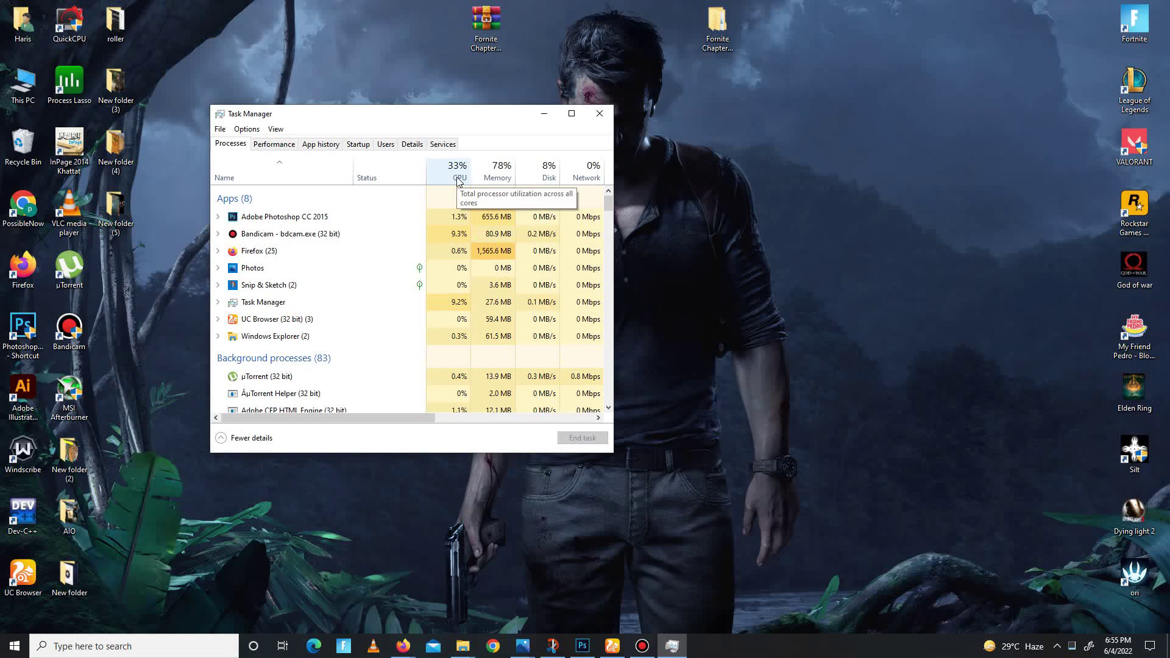
{"action": "left_click_drag", "start_coordinate": [423, 114], "coordinate": [470, 92]}
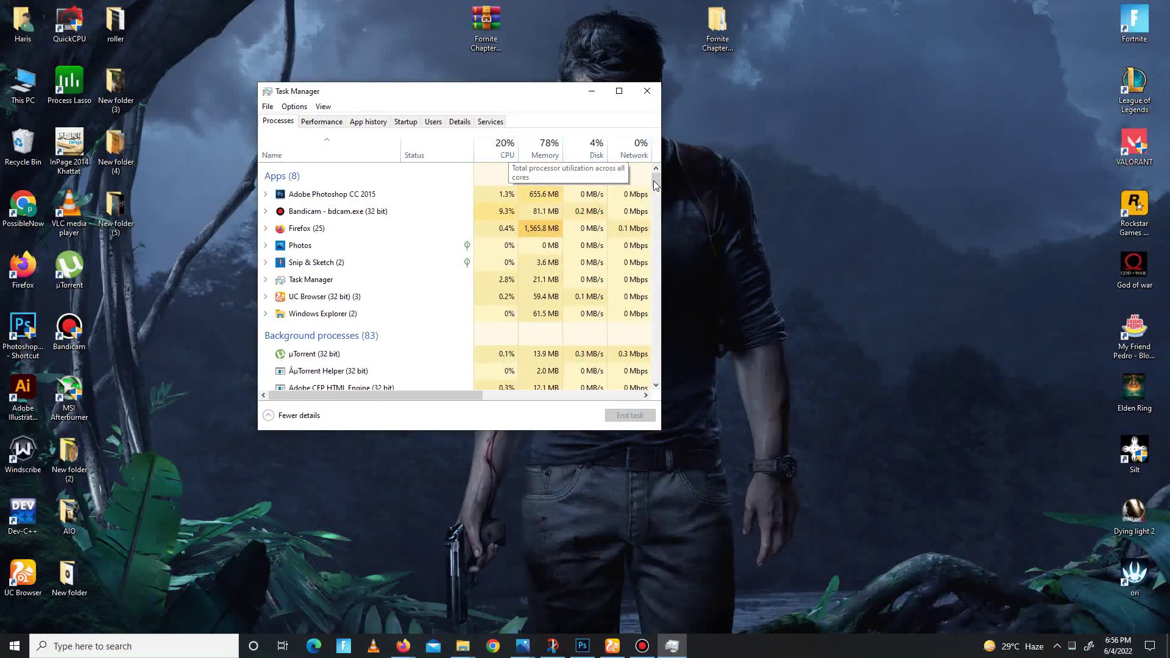
{"action": "mouse_move", "coordinate": [656, 183]}
{"action": "left_mouse_down"}
{"action": "mouse_move", "coordinate": [653, 374]}
{"action": "mouse_move", "coordinate": [666, 164]}
{"action": "left_mouse_up"}
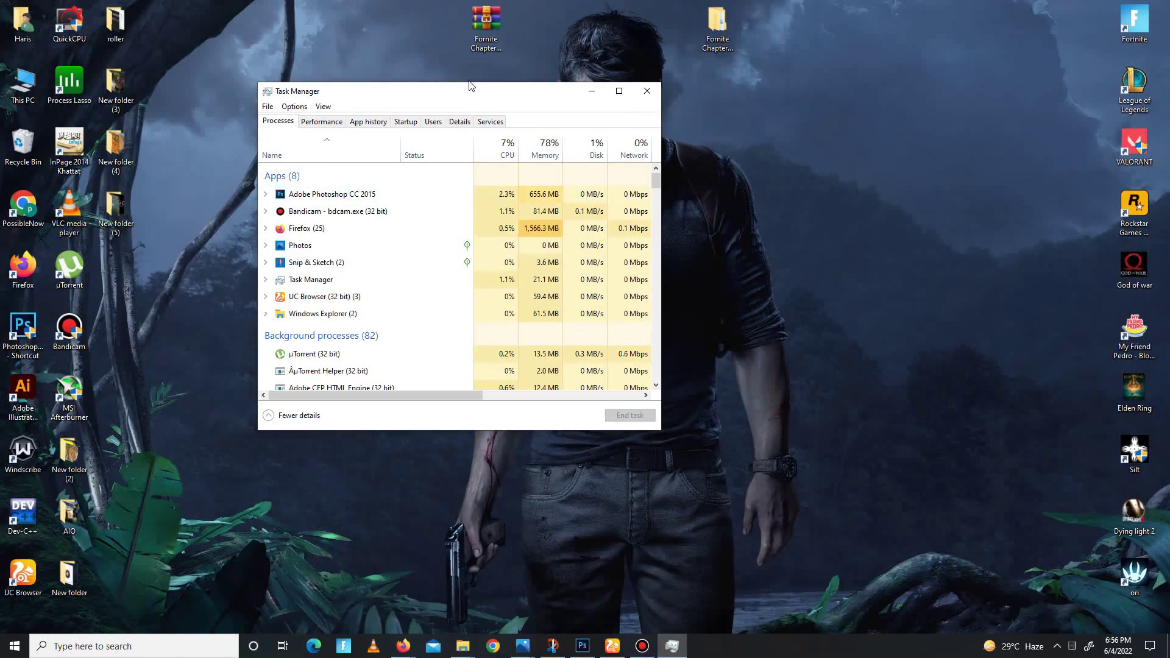
{"action": "left_click_drag", "start_coordinate": [435, 93], "coordinate": [469, 149]}
{"action": "left_click", "coordinate": [658, 139]}
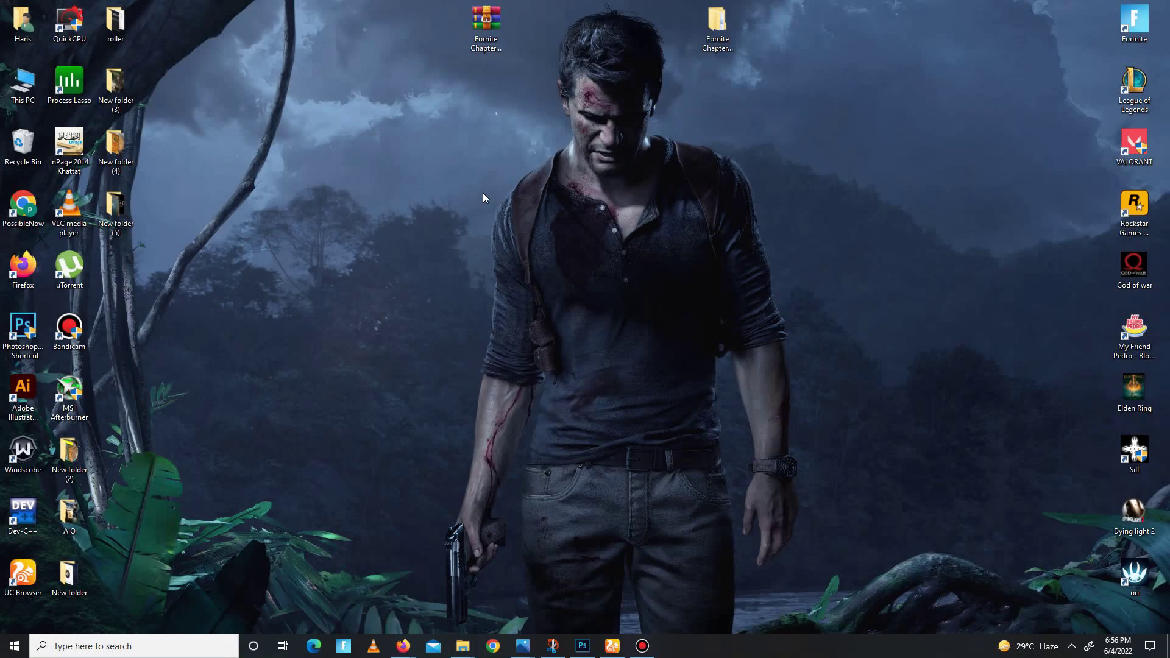
- Extract the Fortnite Chapter 3 Season 3 RAR archive onto the desktop with Extract Here
{"action": "left_click_drag", "start_coordinate": [381, 3], "coordinate": [934, 182]}
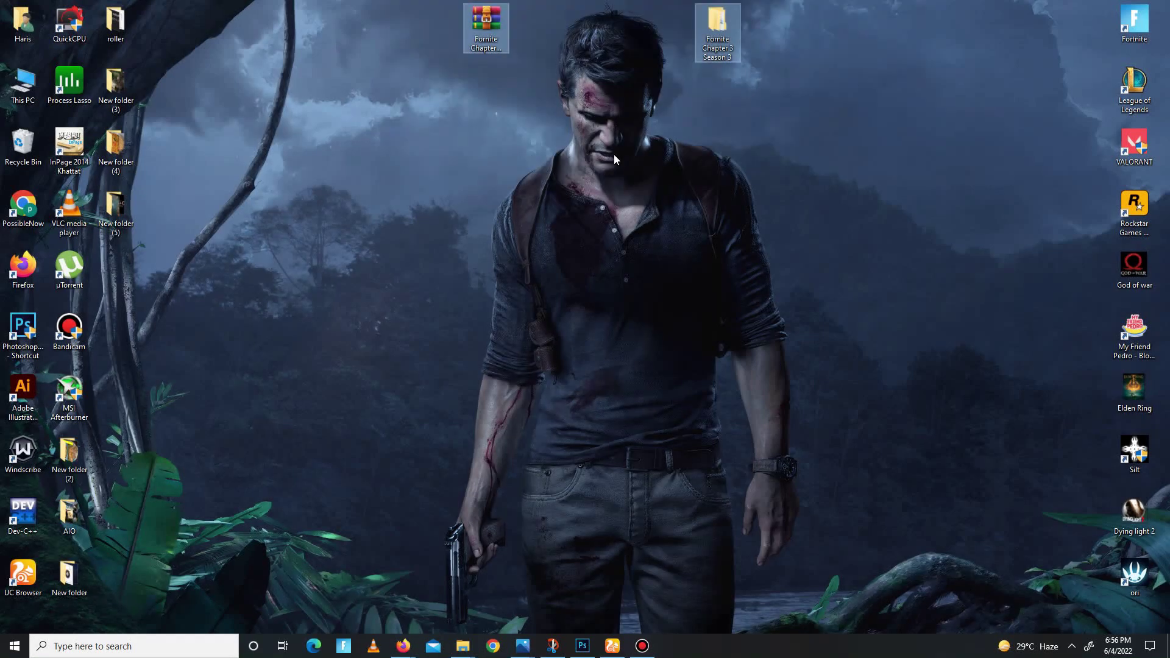
{"action": "left_click", "coordinate": [477, 41]}
{"action": "right_click", "coordinate": [478, 40]}
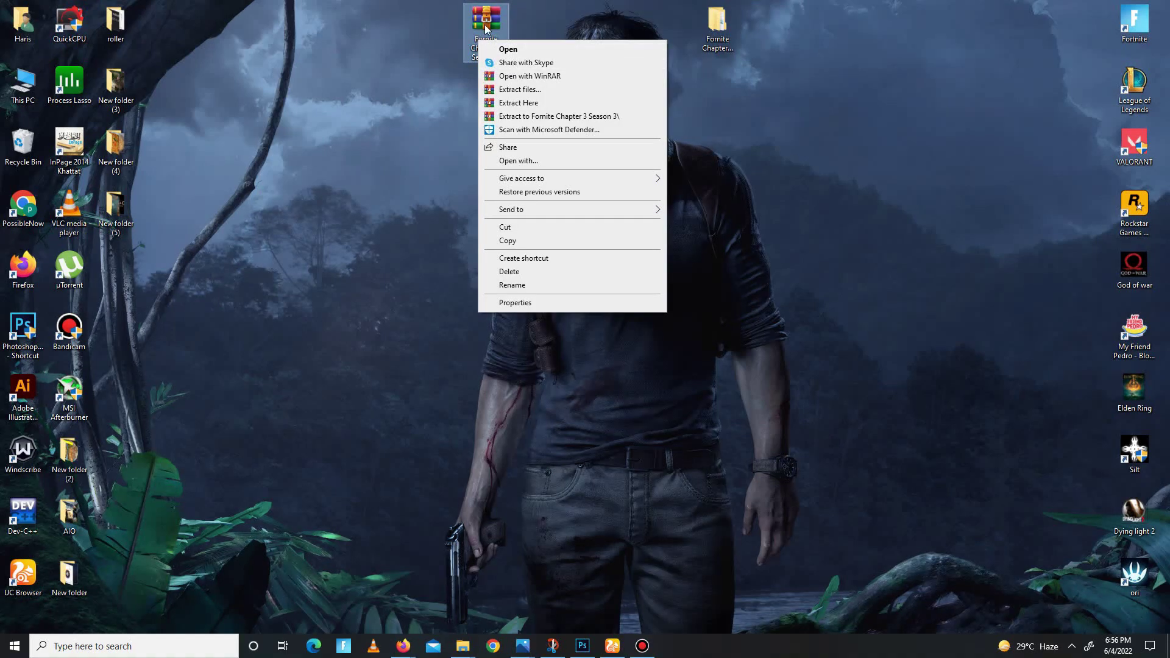
{"action": "left_click", "coordinate": [532, 102]}
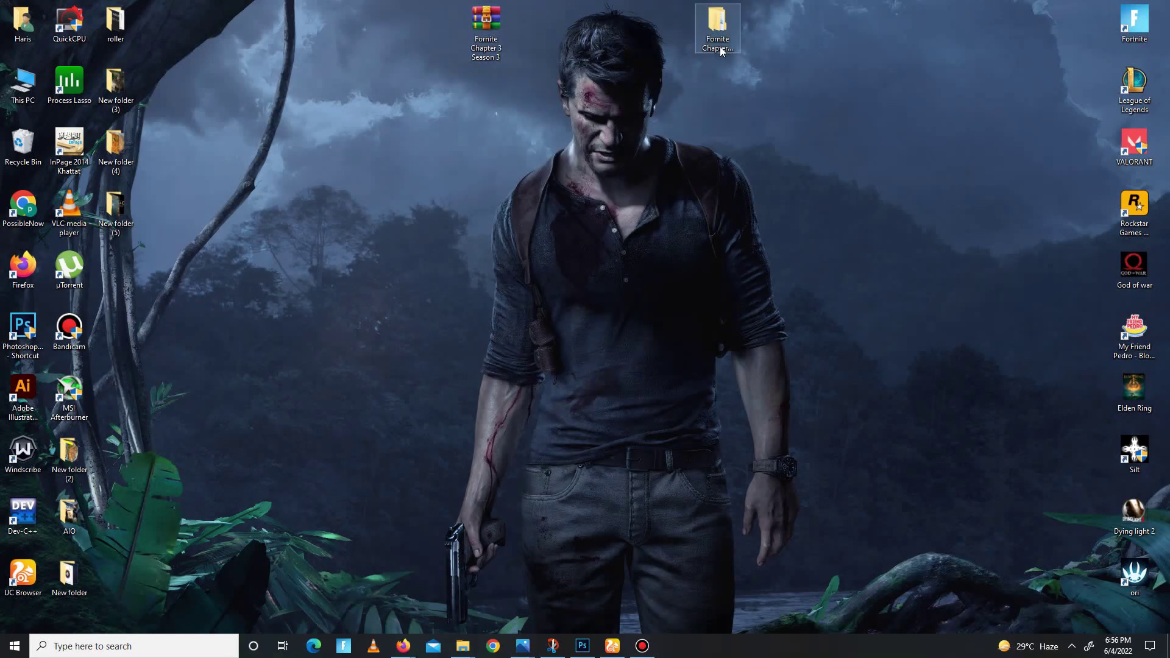
- Open the extracted Fortnite Chapter 3 Season 3 folder and its DX subfolder
{"action": "double_click", "coordinate": [720, 42]}
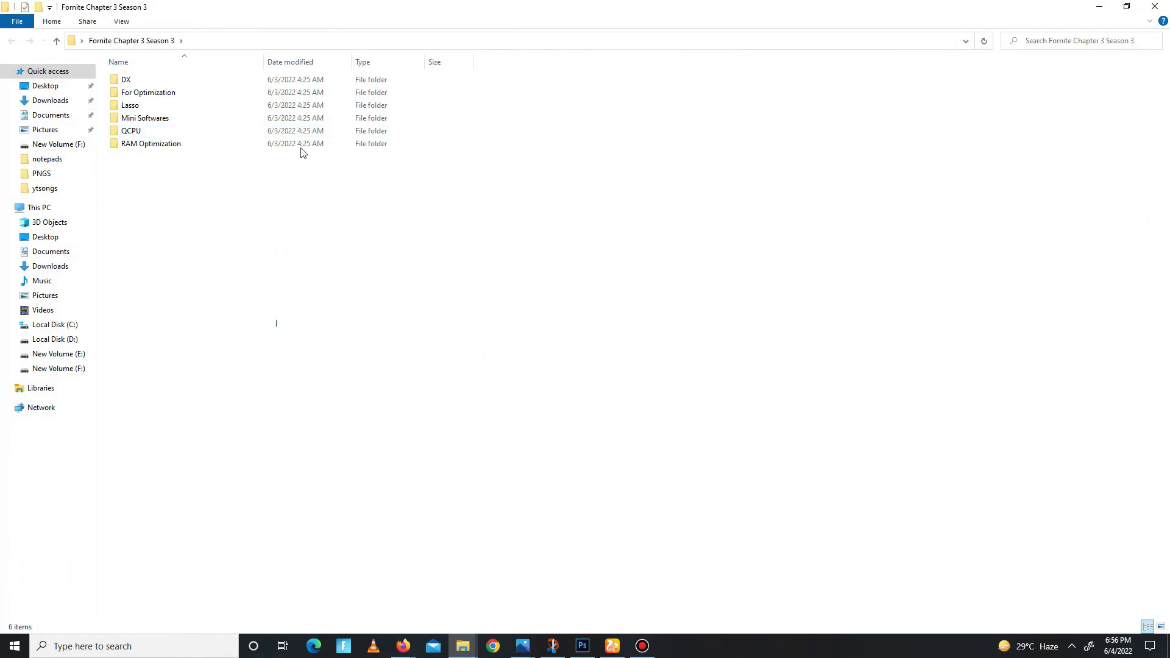
{"action": "left_click_drag", "start_coordinate": [276, 327], "coordinate": [311, 44]}
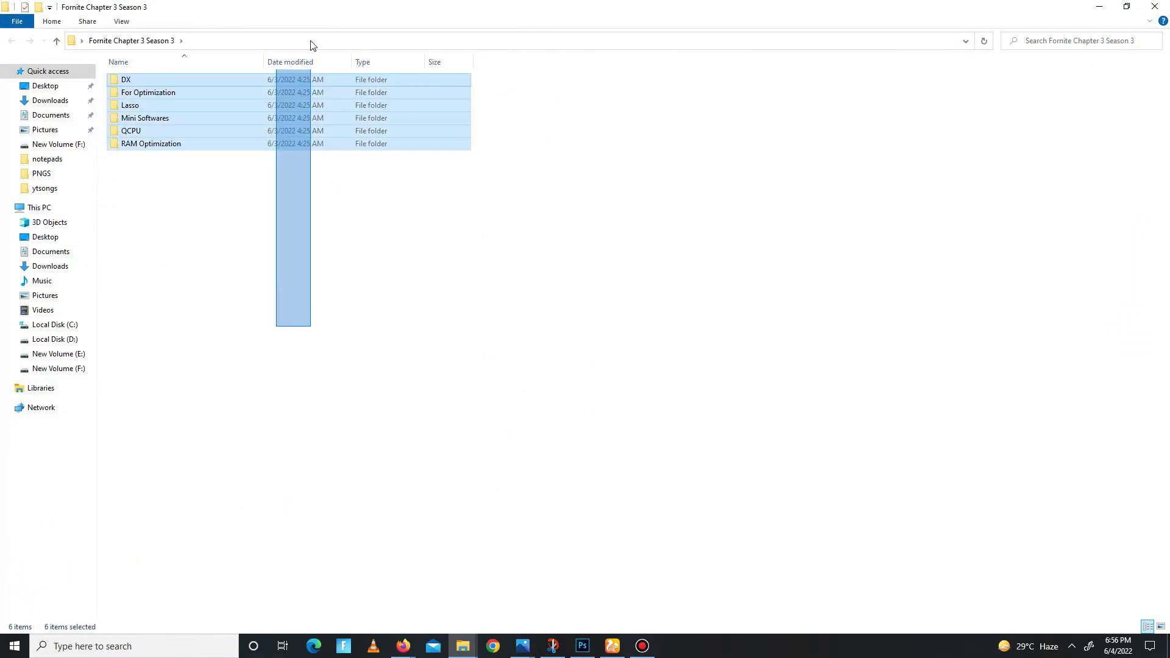
{"action": "left_click", "coordinate": [196, 214]}
{"action": "double_click", "coordinate": [132, 82]}
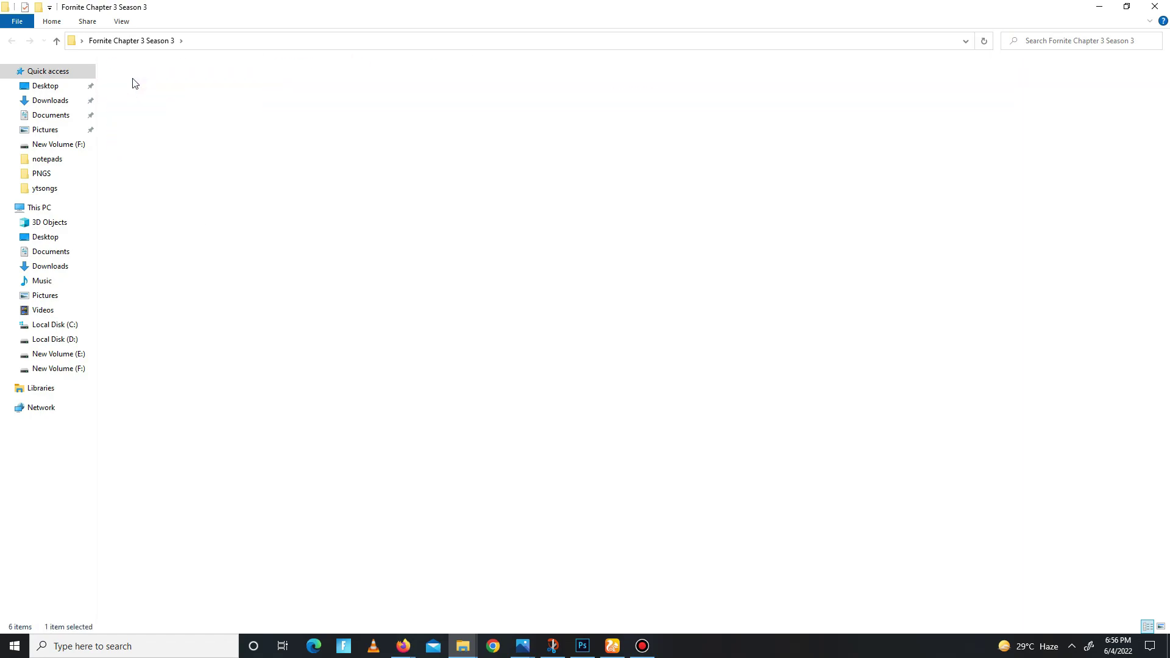
- Install DirectX 12, accepting the license agreement and skipping the Bing Bar
{"action": "left_click", "coordinate": [141, 87]}
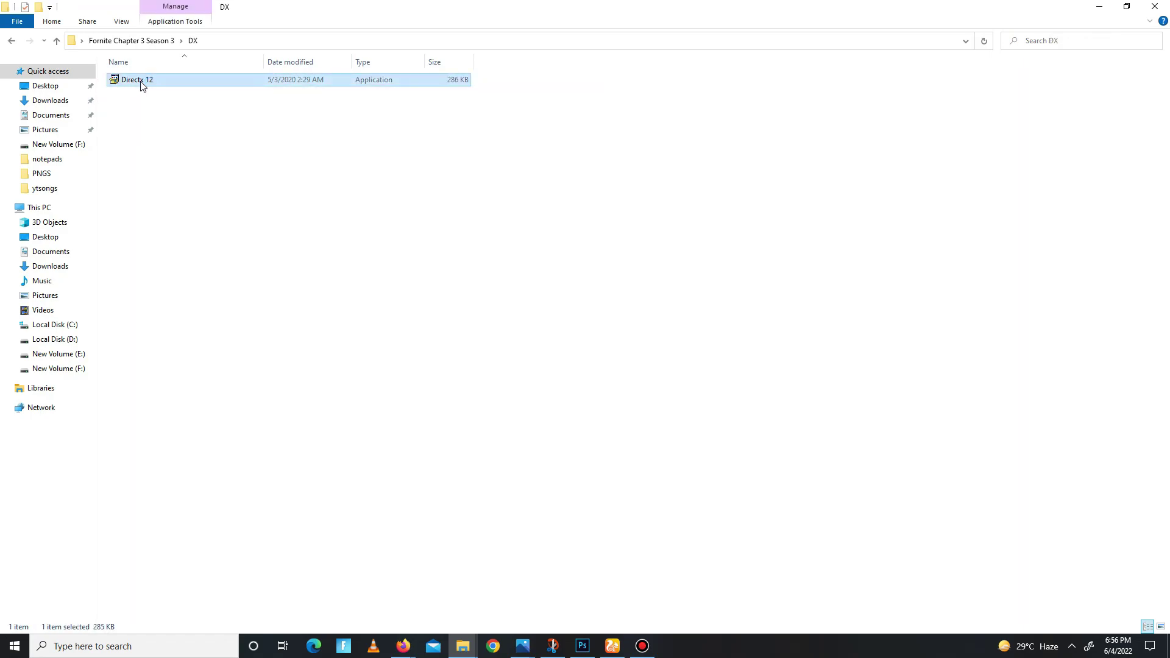
{"action": "double_click", "coordinate": [142, 82]}
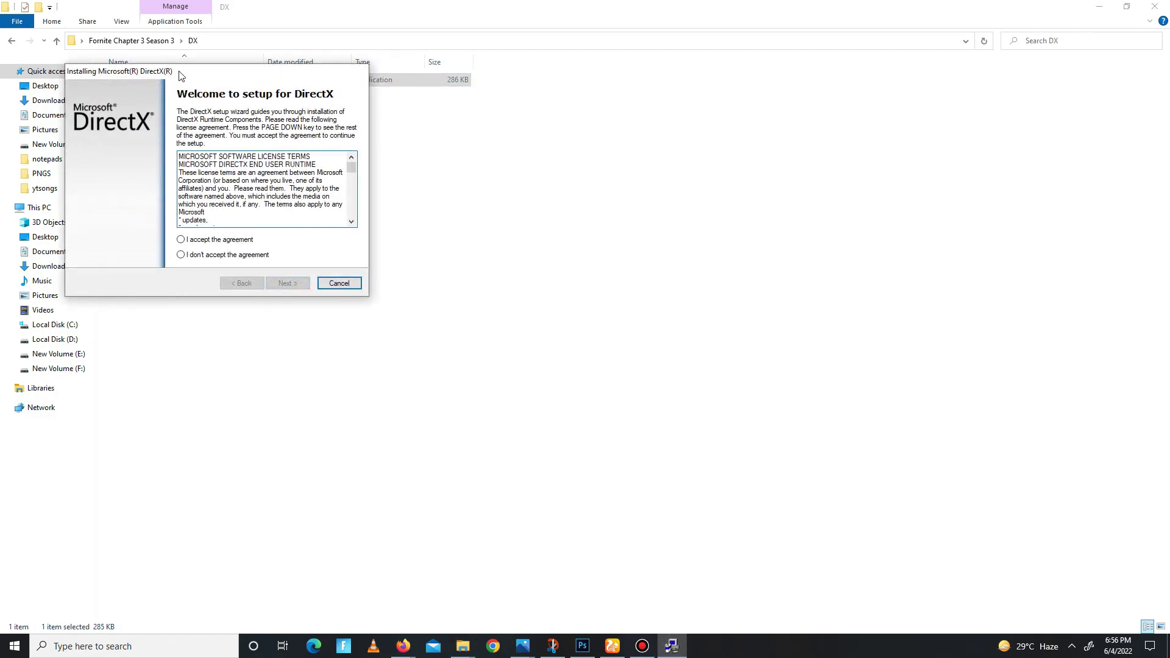
{"action": "left_click", "coordinate": [528, 350]}
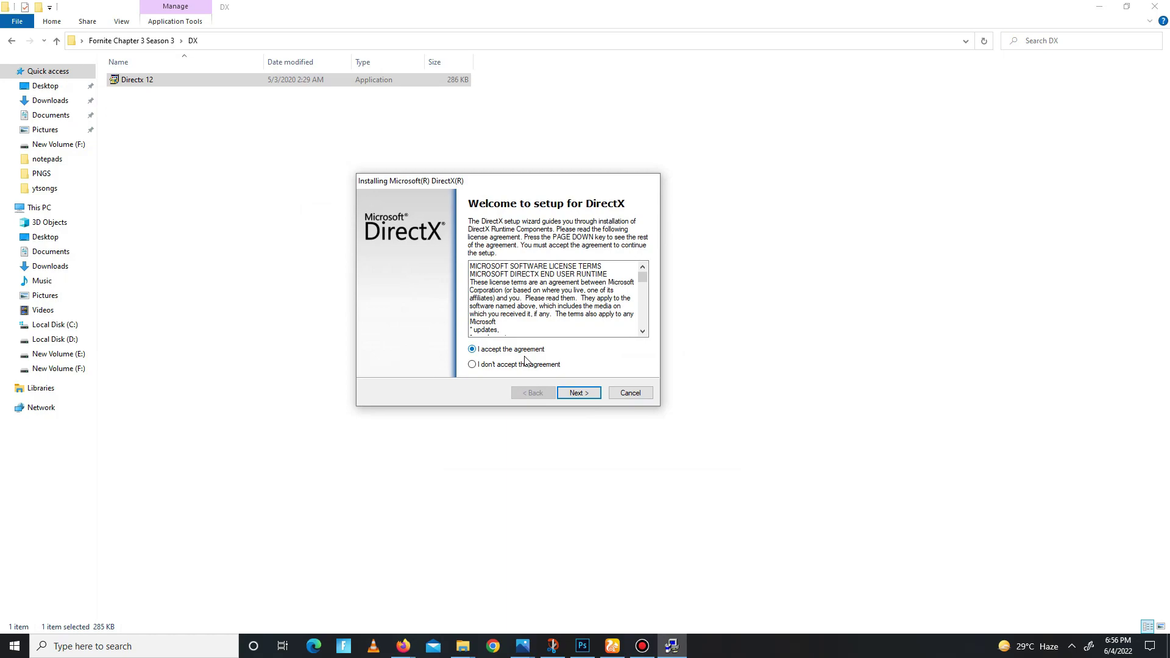
{"action": "left_click", "coordinate": [582, 397]}
{"action": "left_click", "coordinate": [467, 308]}
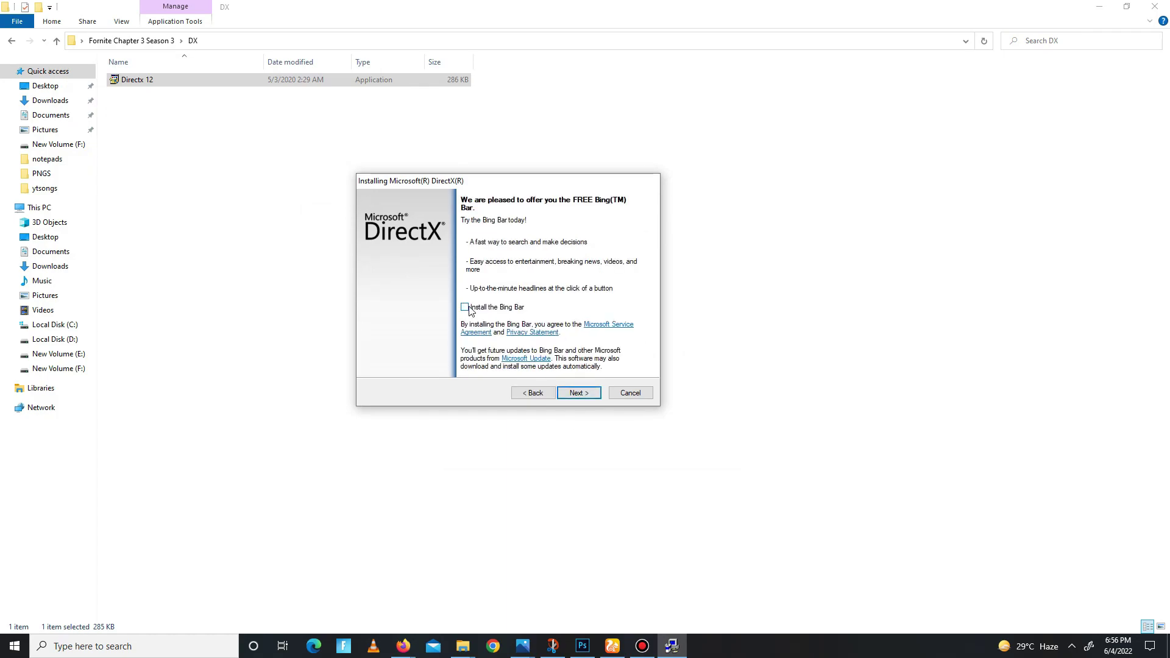
{"action": "left_click", "coordinate": [586, 396]}
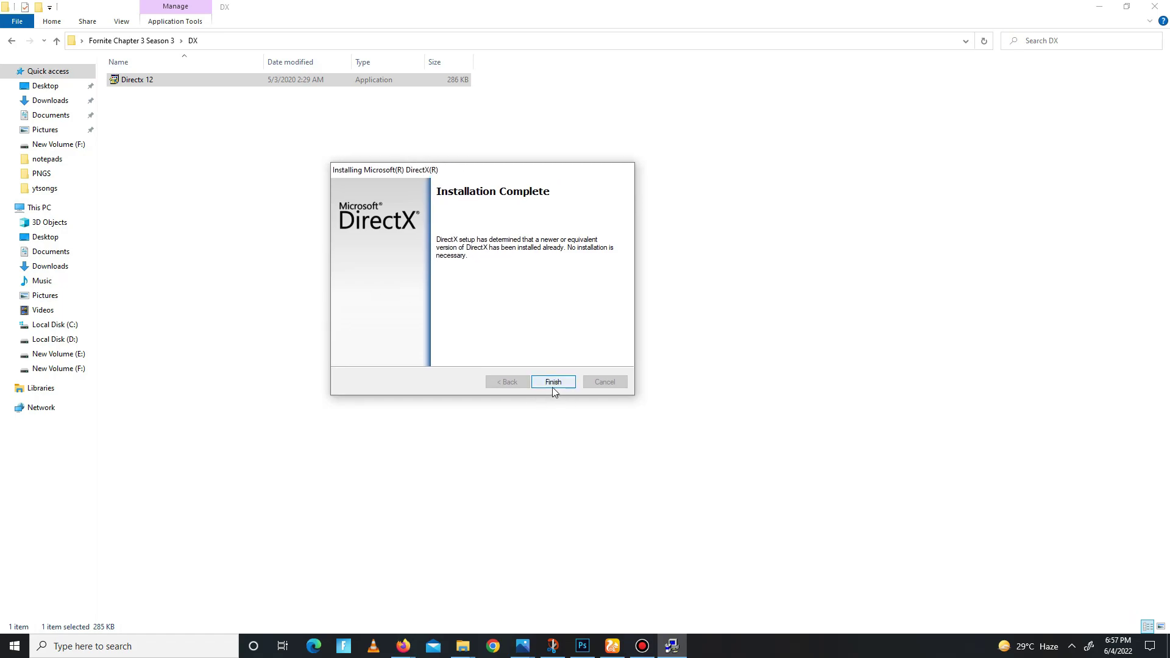
{"action": "left_click", "coordinate": [554, 389]}
- Open the For Optimization folder and merge the CPU Optimization and CpuPriorityClass files
{"action": "left_click", "coordinate": [12, 41]}
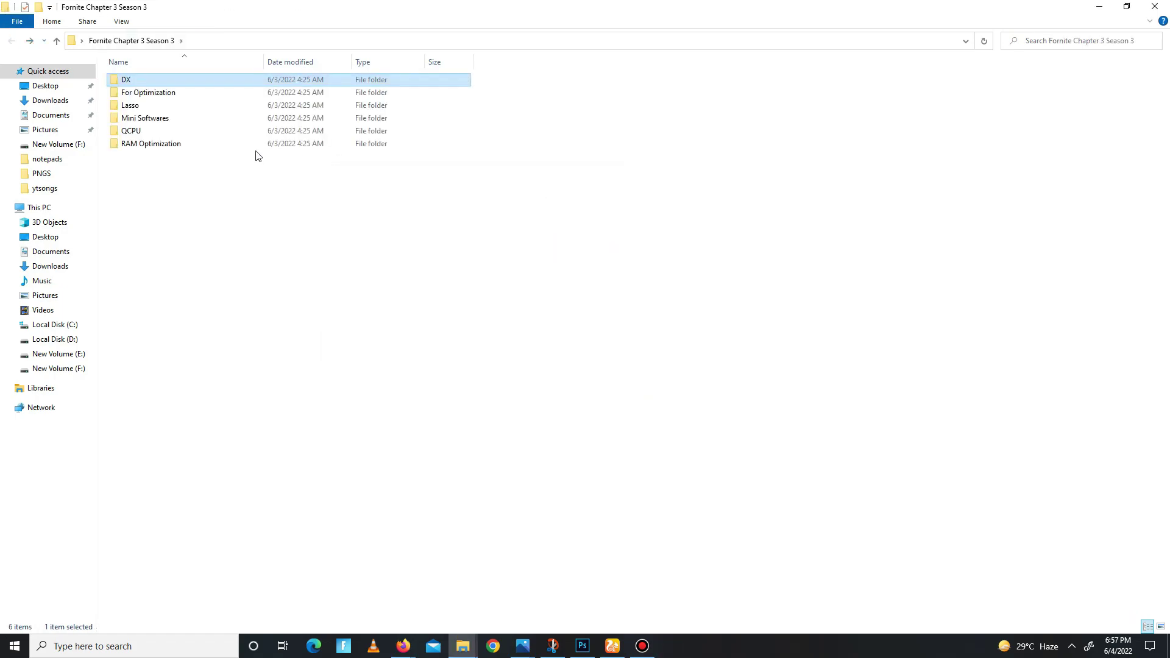
{"action": "double_click", "coordinate": [197, 95]}
{"action": "left_click_drag", "start_coordinate": [182, 294], "coordinate": [230, 60]}
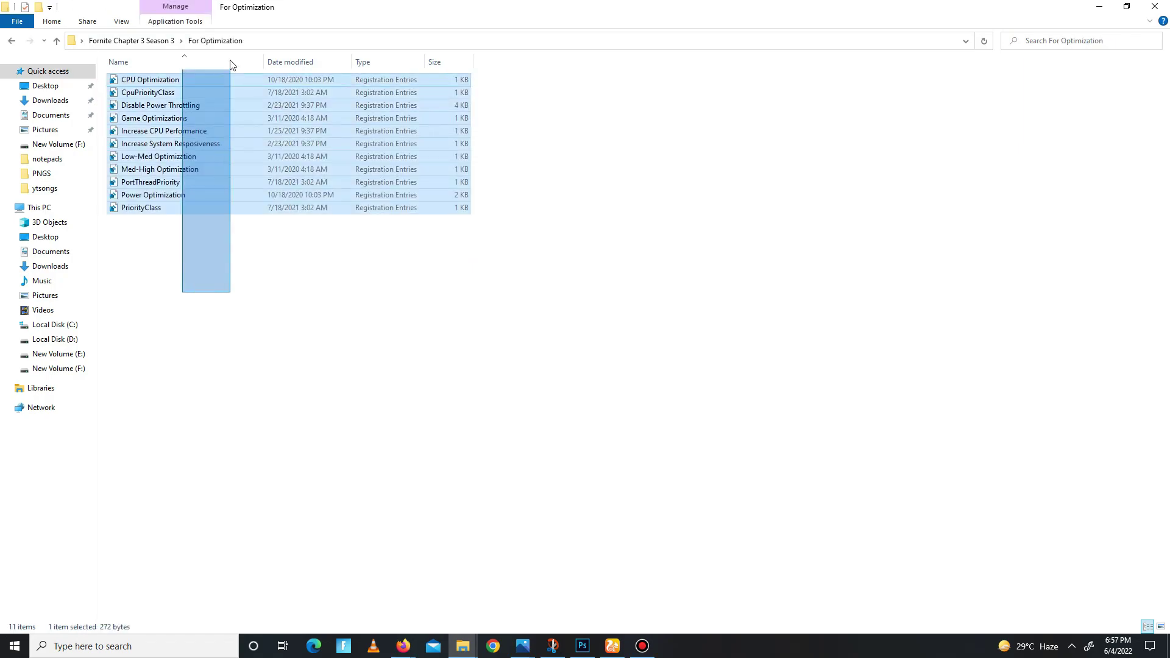
{"action": "double_click", "coordinate": [174, 82]}
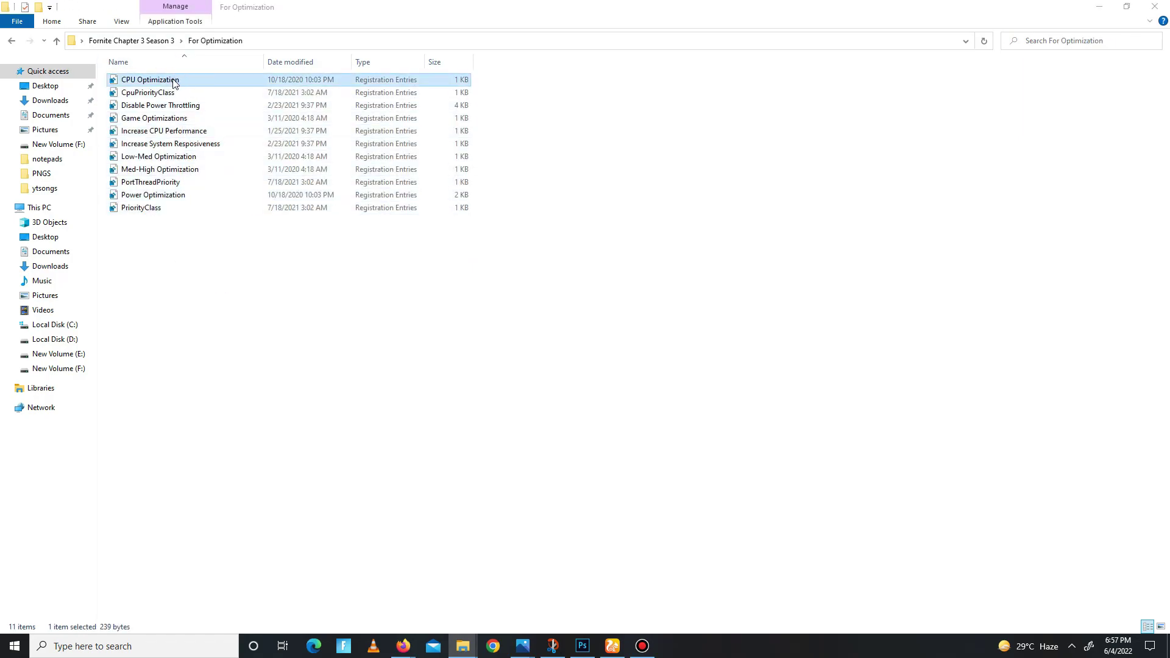
{"action": "left_click", "coordinate": [676, 340]}
{"action": "left_click", "coordinate": [722, 323]}
{"action": "double_click", "coordinate": [220, 93]}
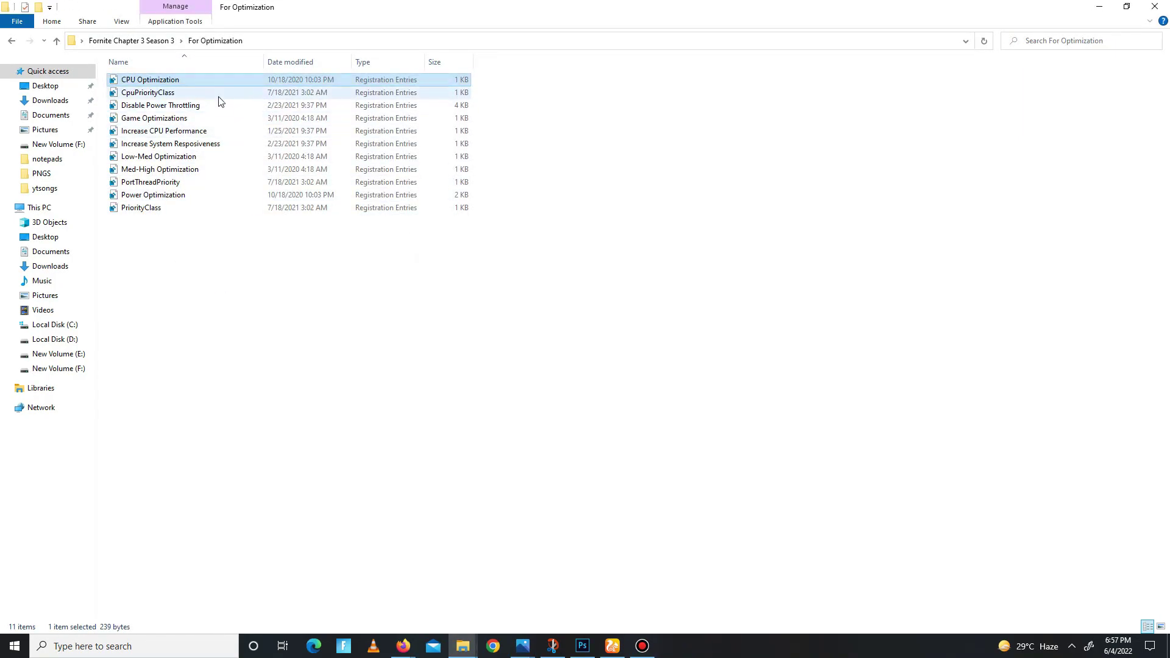
{"action": "left_click", "coordinate": [678, 341]}
{"action": "left_click", "coordinate": [722, 324]}
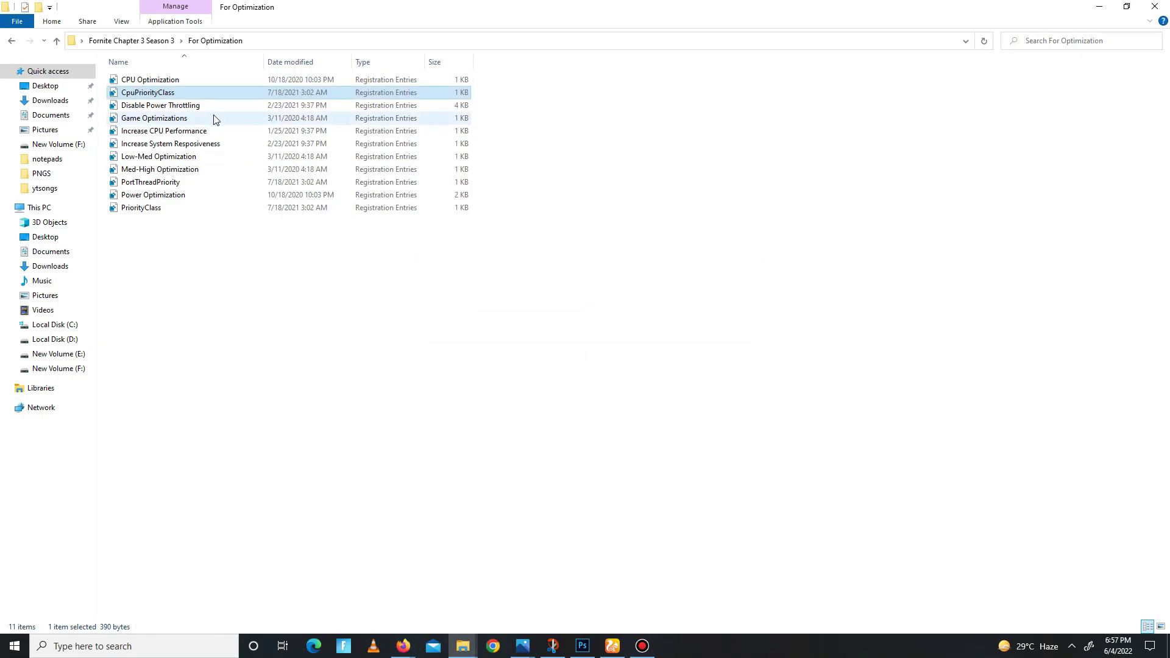
- Merge the Disable Power Throttling, Game Optimizations and Increase CPU Performance registry files
{"action": "double_click", "coordinate": [209, 106]}
{"action": "left_click", "coordinate": [689, 344]}
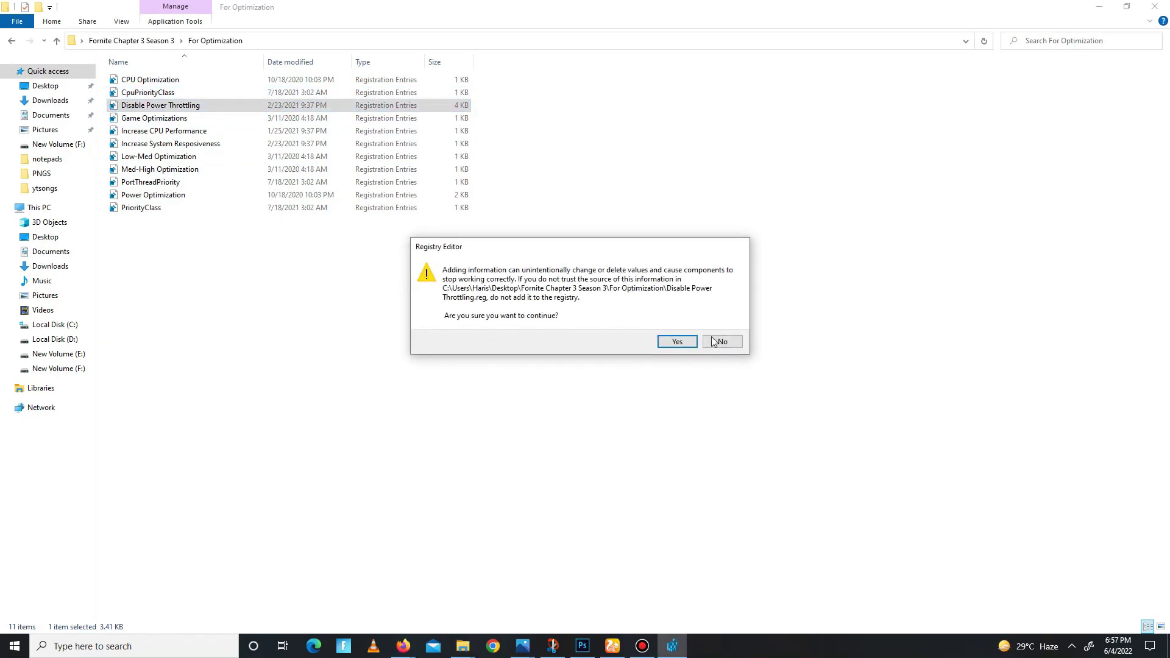
{"action": "left_click", "coordinate": [720, 324]}
{"action": "left_click", "coordinate": [183, 120]}
{"action": "double_click", "coordinate": [184, 120]}
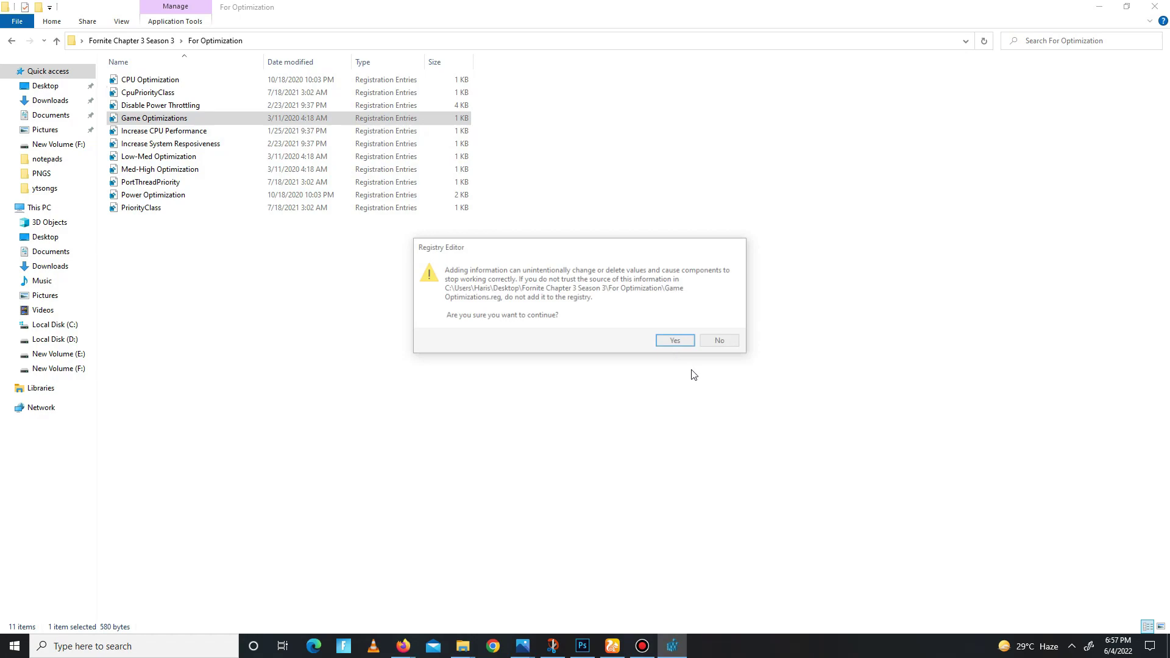
{"action": "left_click", "coordinate": [681, 341]}
{"action": "left_click", "coordinate": [723, 323]}
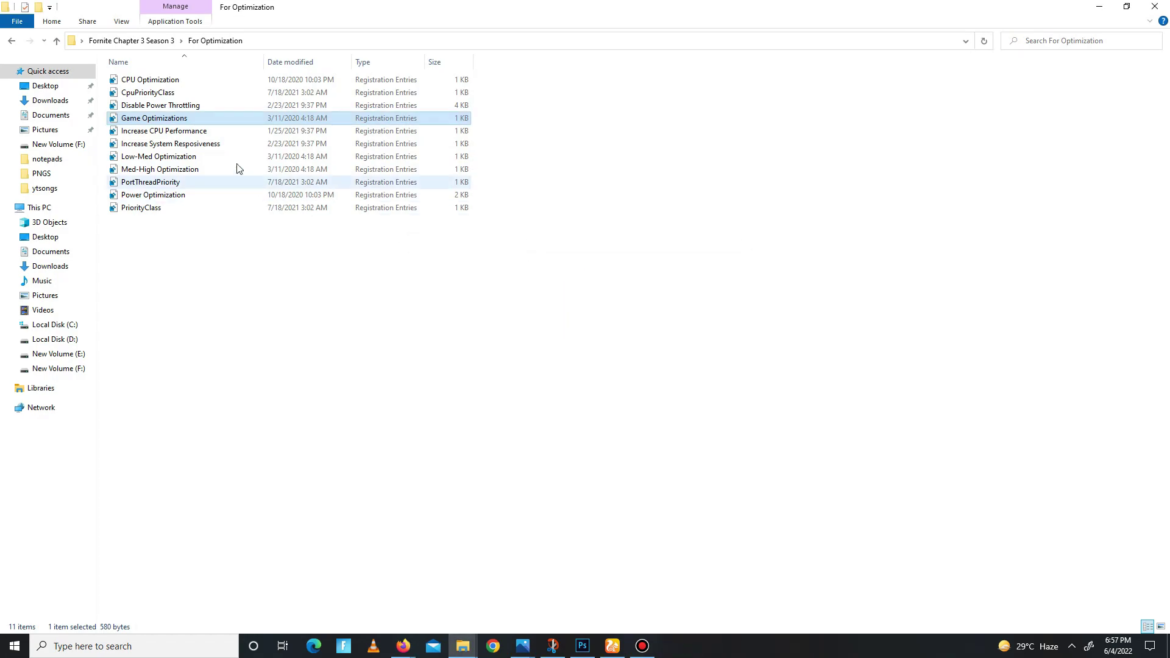
{"action": "double_click", "coordinate": [183, 131]}
{"action": "left_click", "coordinate": [676, 342]}
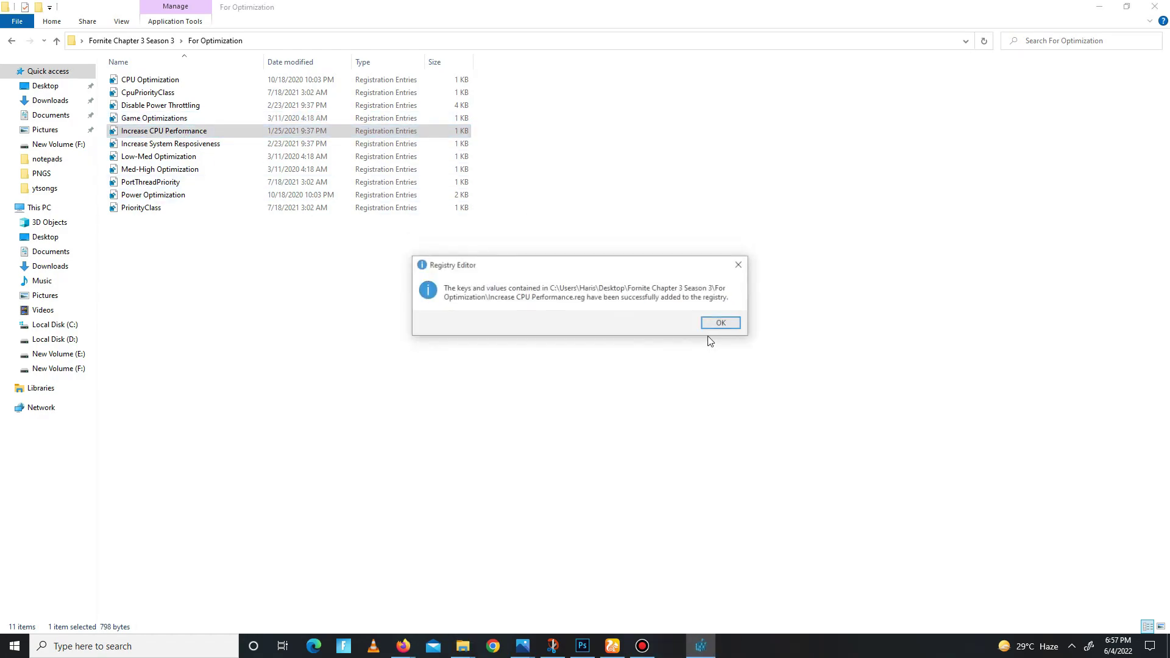
{"action": "left_click", "coordinate": [721, 323]}
- Merge the system responsiveness and Low-Med Optimization registry files
{"action": "left_click", "coordinate": [243, 145]}
{"action": "key", "text": "Return"}
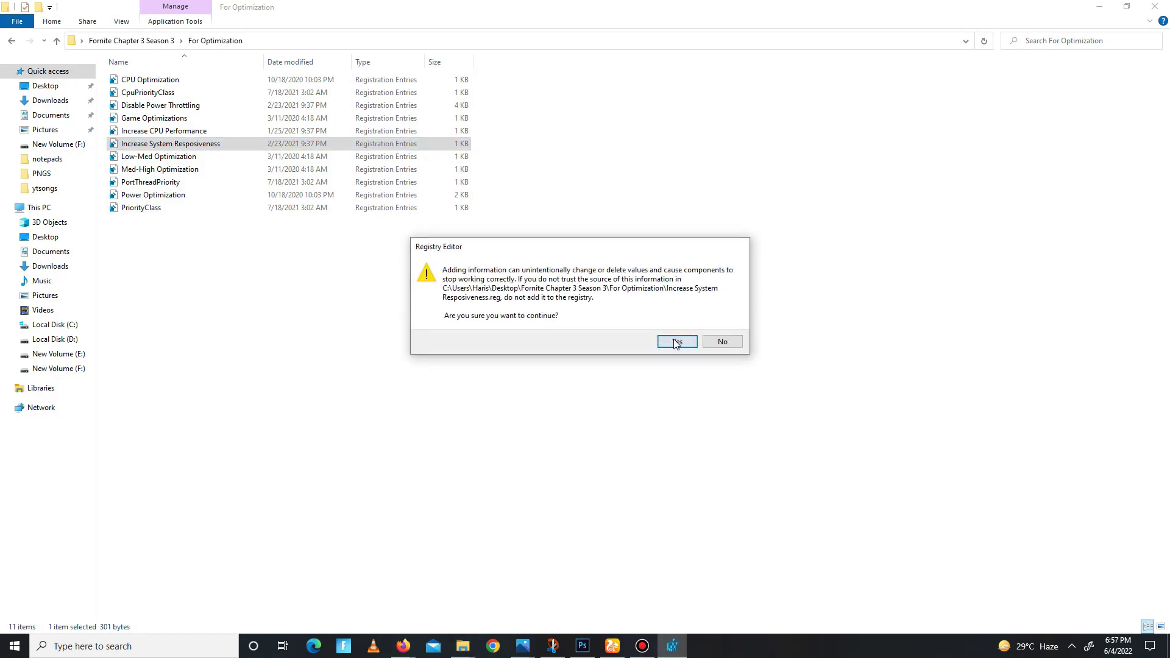
{"action": "key", "text": "Return"}
{"action": "key", "text": "Return"}
{"action": "key", "text": "Down"}
{"action": "key", "text": "Return"}
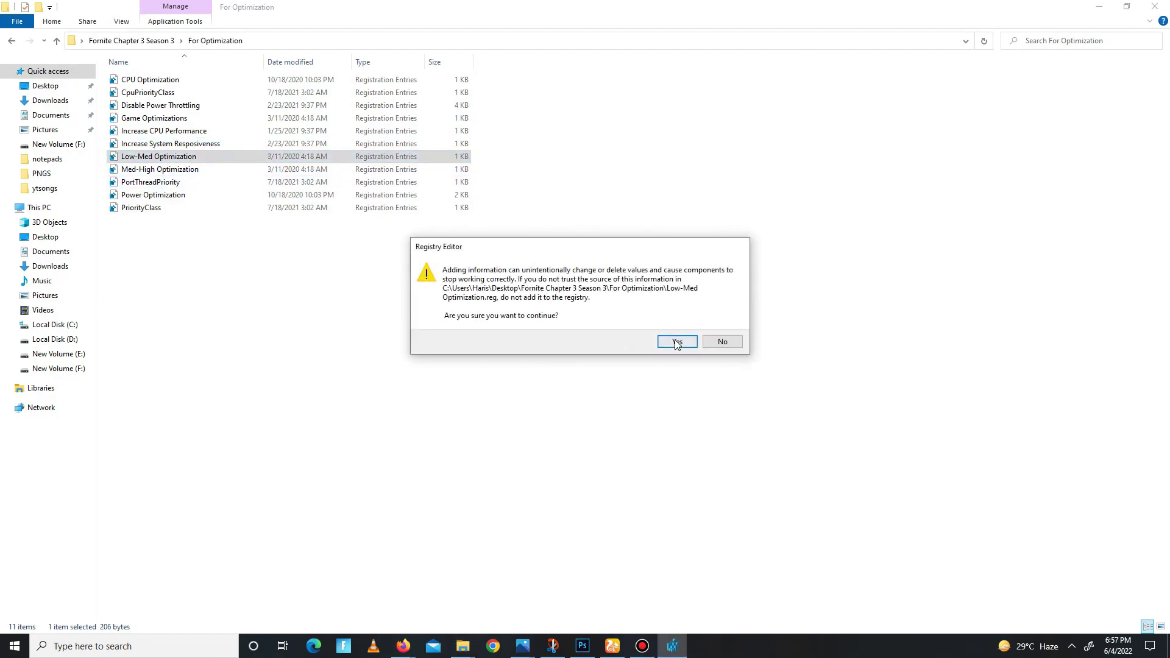
{"action": "left_click", "coordinate": [674, 339]}
{"action": "left_click", "coordinate": [719, 324]}
- Merge the Med-High Optimization and PortThreadPriority registry files
{"action": "left_click", "coordinate": [159, 169]}
{"action": "key", "text": "Return"}
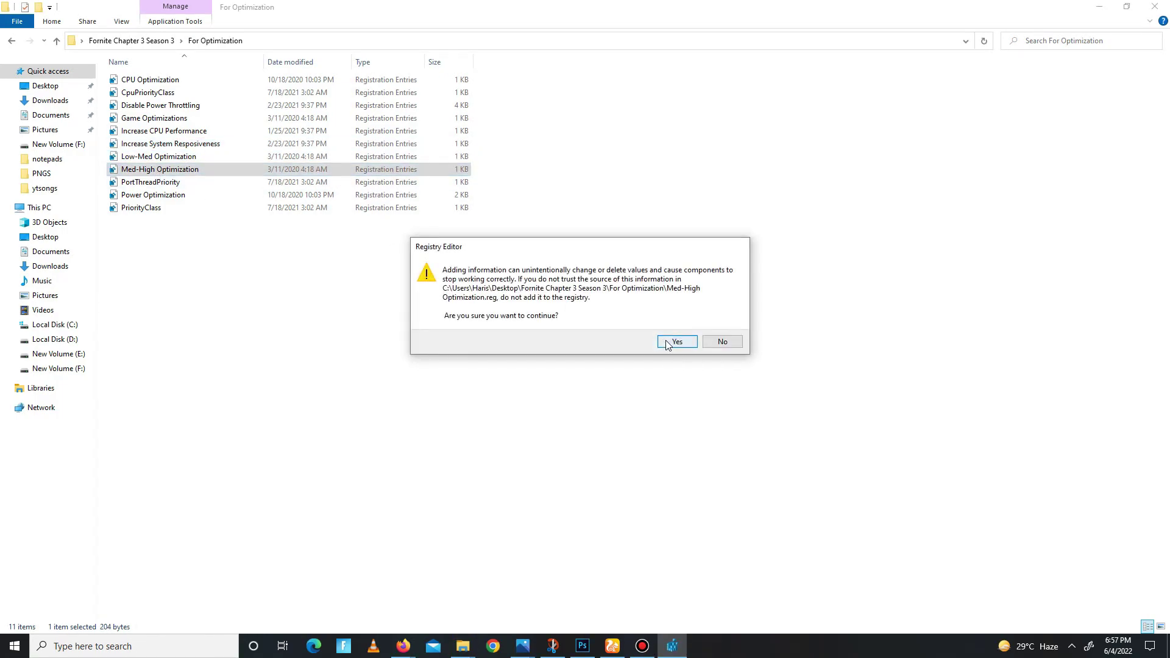
{"action": "left_click", "coordinate": [674, 340]}
{"action": "left_click", "coordinate": [720, 325]}
{"action": "key", "text": "Return"}
{"action": "left_click", "coordinate": [677, 342]}
{"action": "left_click", "coordinate": [720, 323]}
{"action": "left_click", "coordinate": [150, 183]}
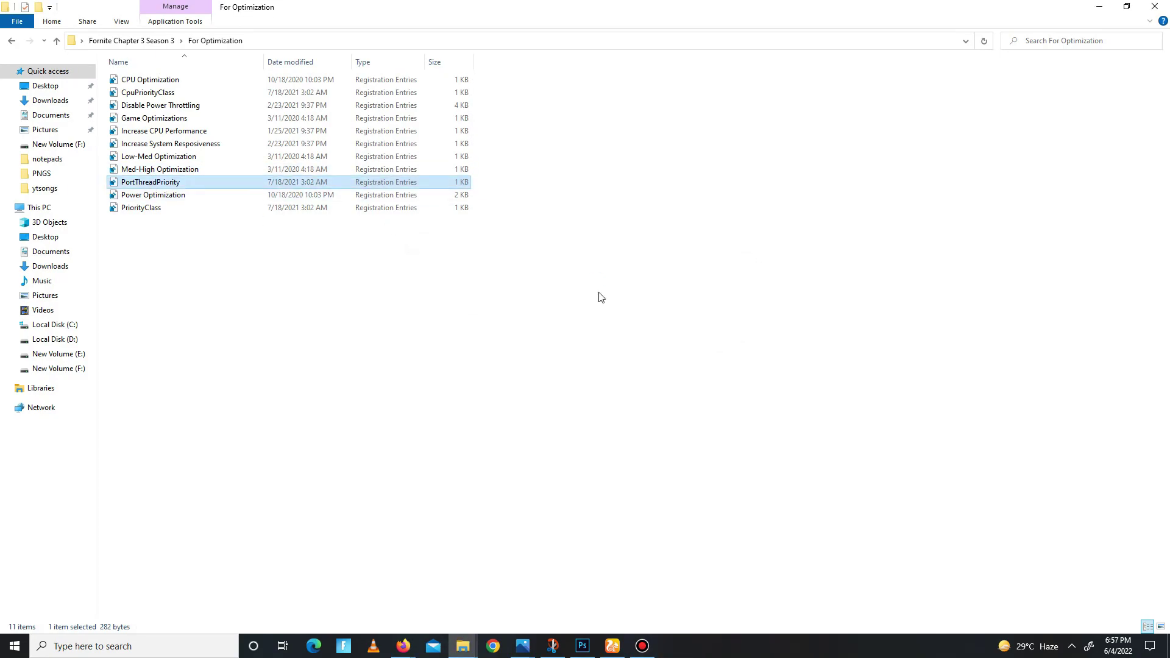
{"action": "key", "text": "Return"}
{"action": "left_click", "coordinate": [673, 343]}
{"action": "left_click", "coordinate": [720, 323]}
- Merge the Power Optimization and PriorityClass files, then select all eleven files
{"action": "left_click", "coordinate": [153, 195]}
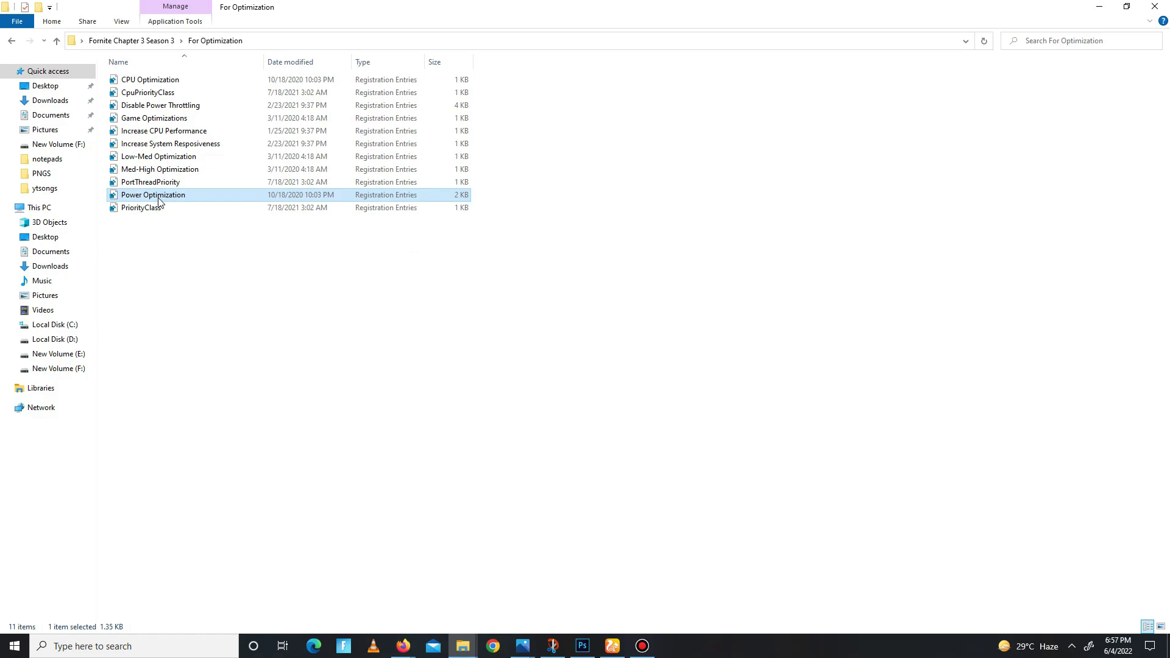
{"action": "key", "text": "Return"}
{"action": "left_click", "coordinate": [677, 341]}
{"action": "left_click", "coordinate": [720, 324]}
{"action": "left_click", "coordinate": [139, 206]}
{"action": "key", "text": "Return"}
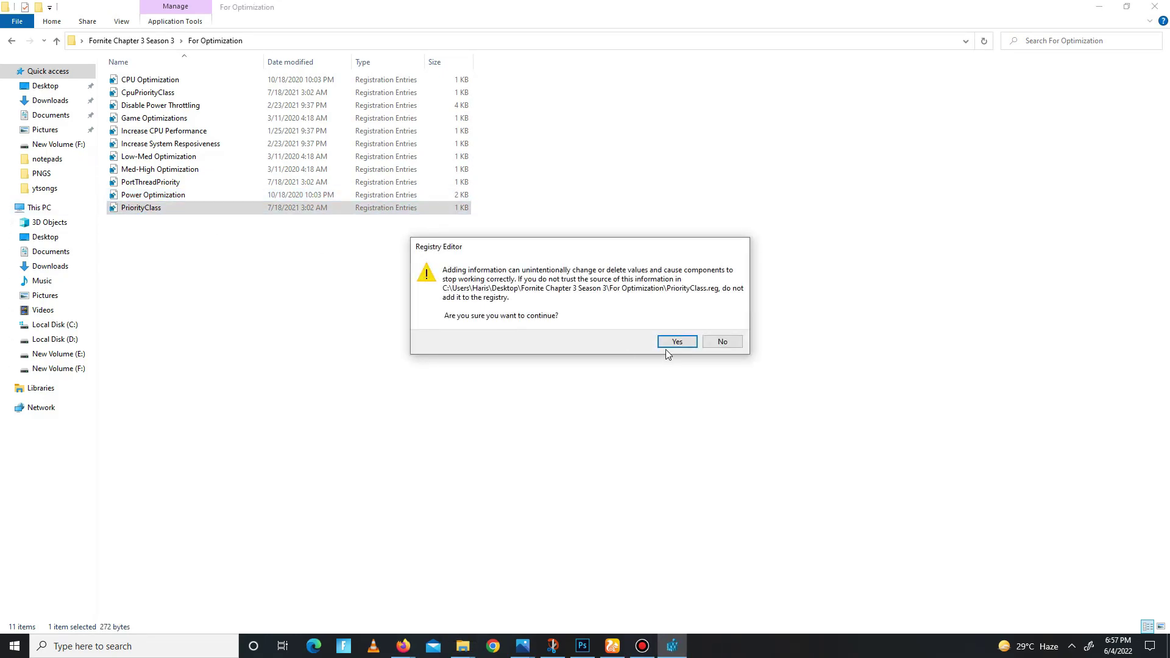
{"action": "left_click", "coordinate": [675, 343]}
{"action": "left_click", "coordinate": [720, 324]}
{"action": "left_click_drag", "start_coordinate": [392, 439], "coordinate": [95, 69]}
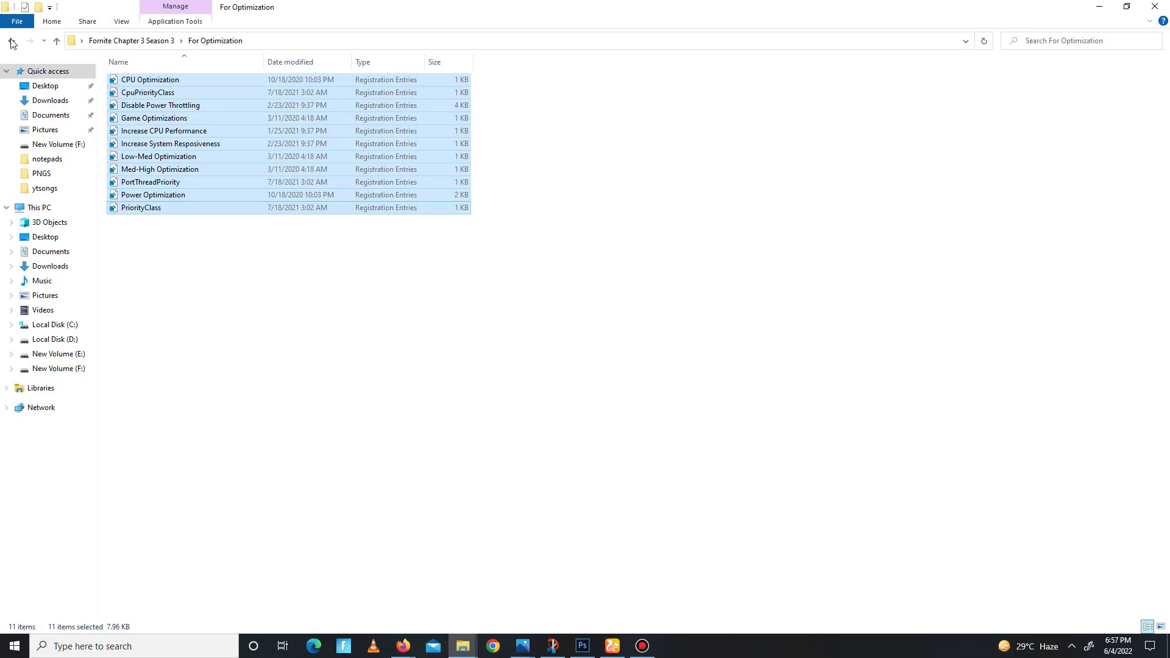
- Open the Lasso folder and the Process Lasso activator folder
{"action": "left_click", "coordinate": [11, 42]}
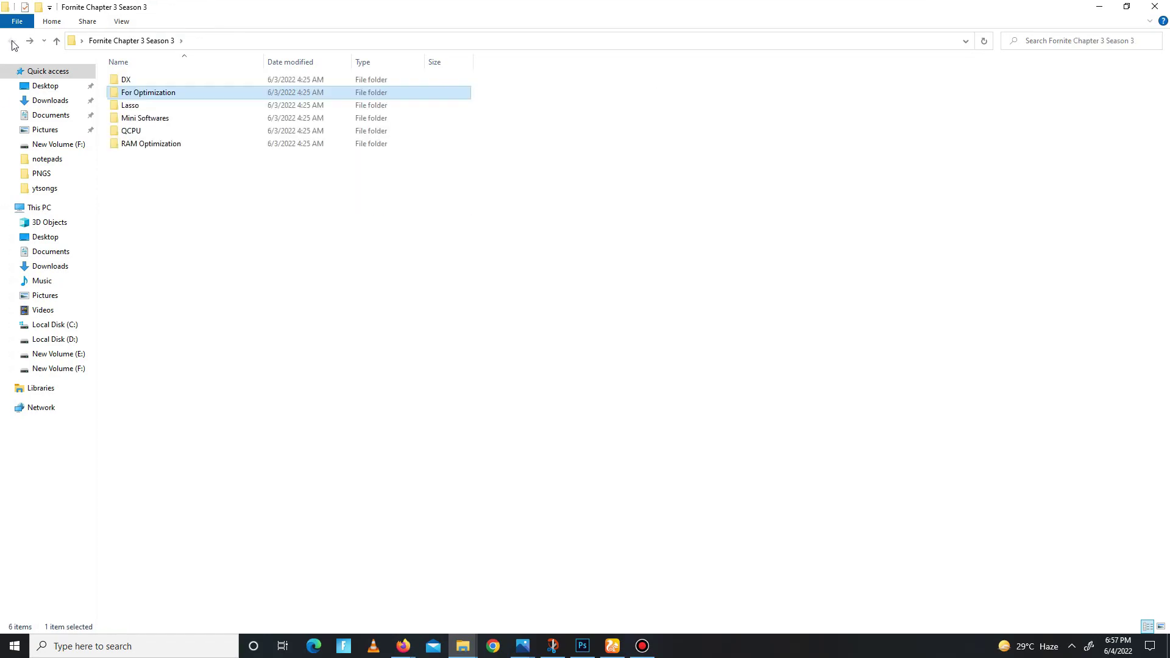
{"action": "double_click", "coordinate": [147, 105]}
{"action": "left_click_drag", "start_coordinate": [170, 180], "coordinate": [245, 64]}
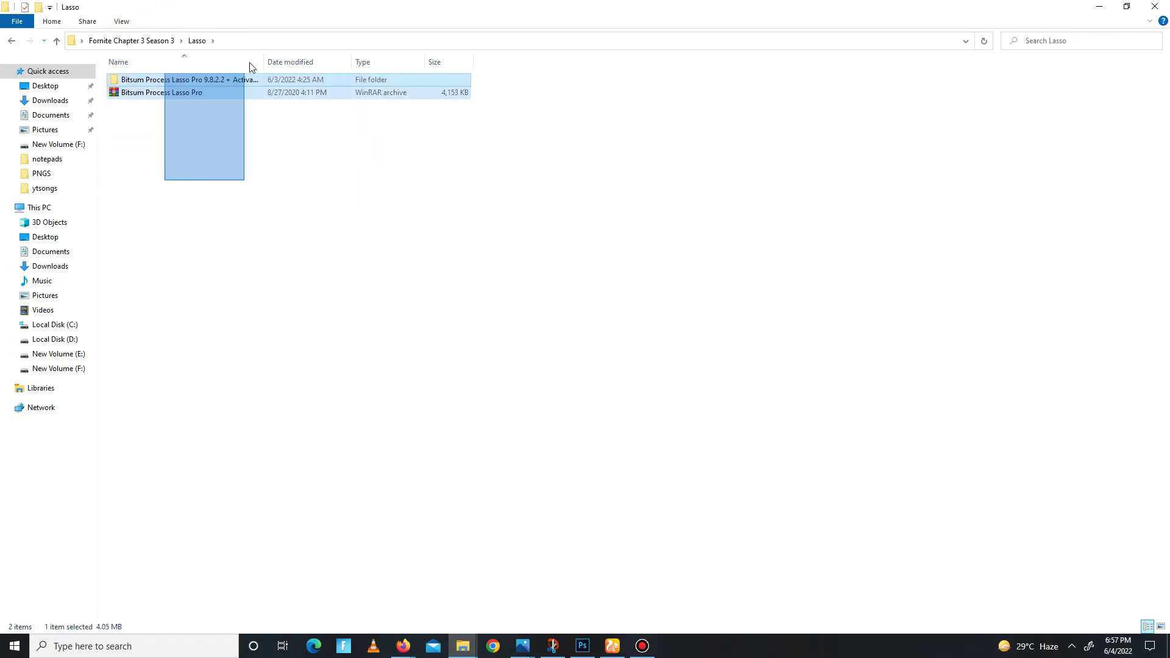
{"action": "left_click", "coordinate": [232, 135]}
{"action": "right_click", "coordinate": [152, 94]}
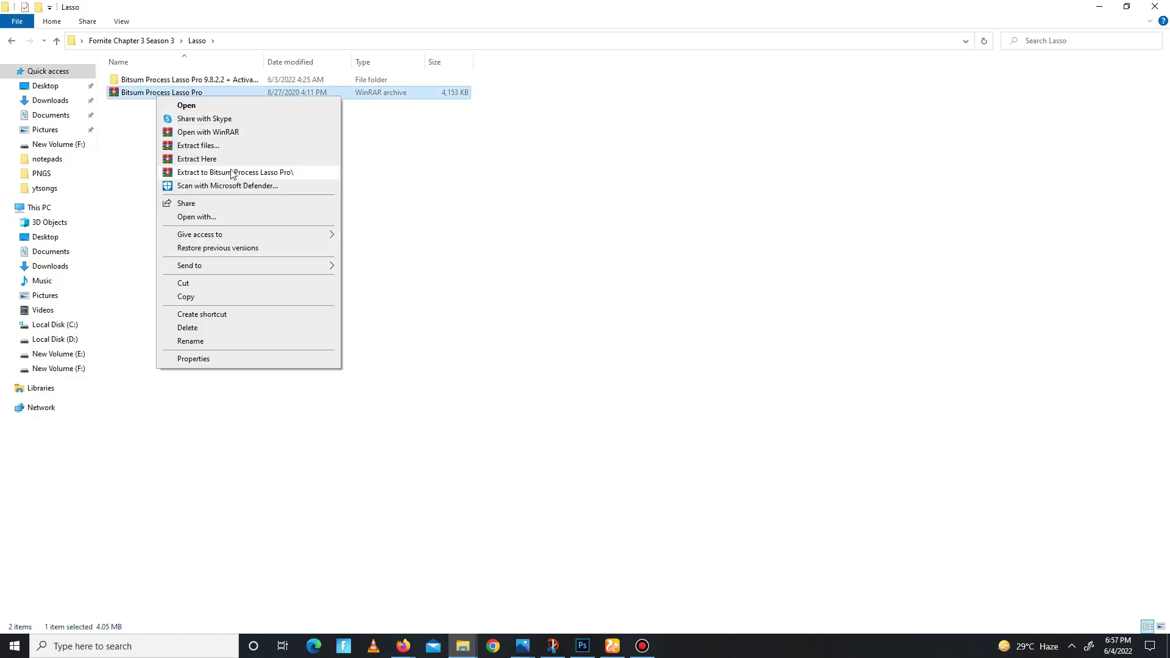
{"action": "left_click", "coordinate": [424, 141]}
- Browse Activator > Activator > Setup, select processlassosetup64, and minimize Explorer
{"action": "double_click", "coordinate": [243, 86]}
{"action": "double_click", "coordinate": [193, 81]}
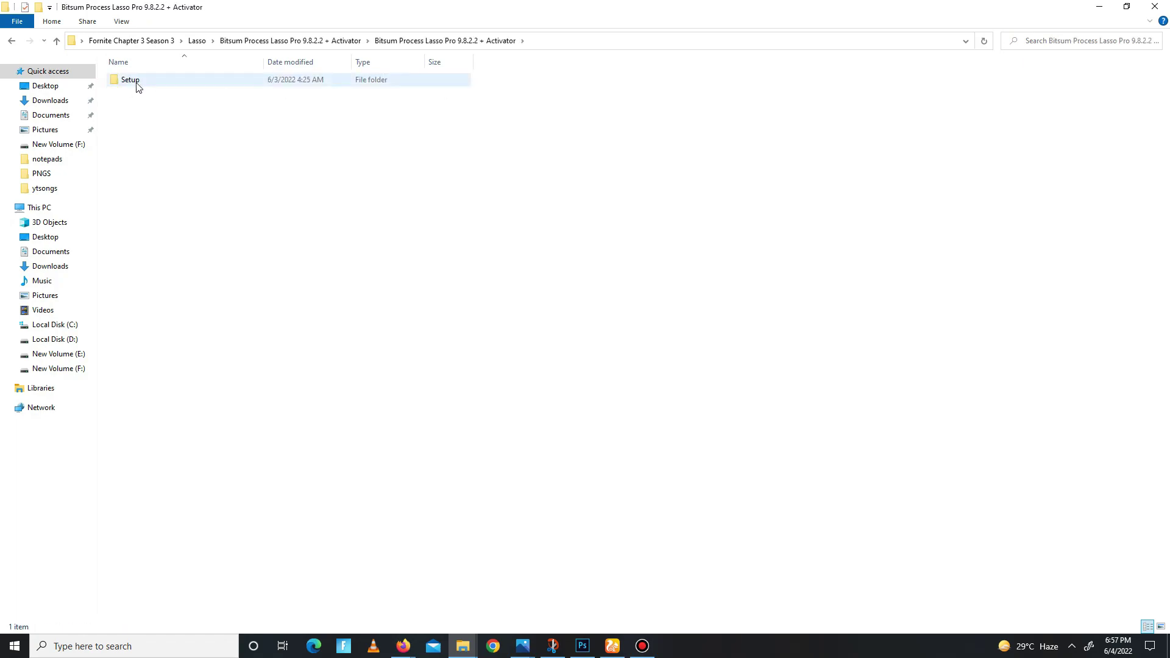
{"action": "double_click", "coordinate": [137, 82]}
{"action": "left_click", "coordinate": [123, 95]}
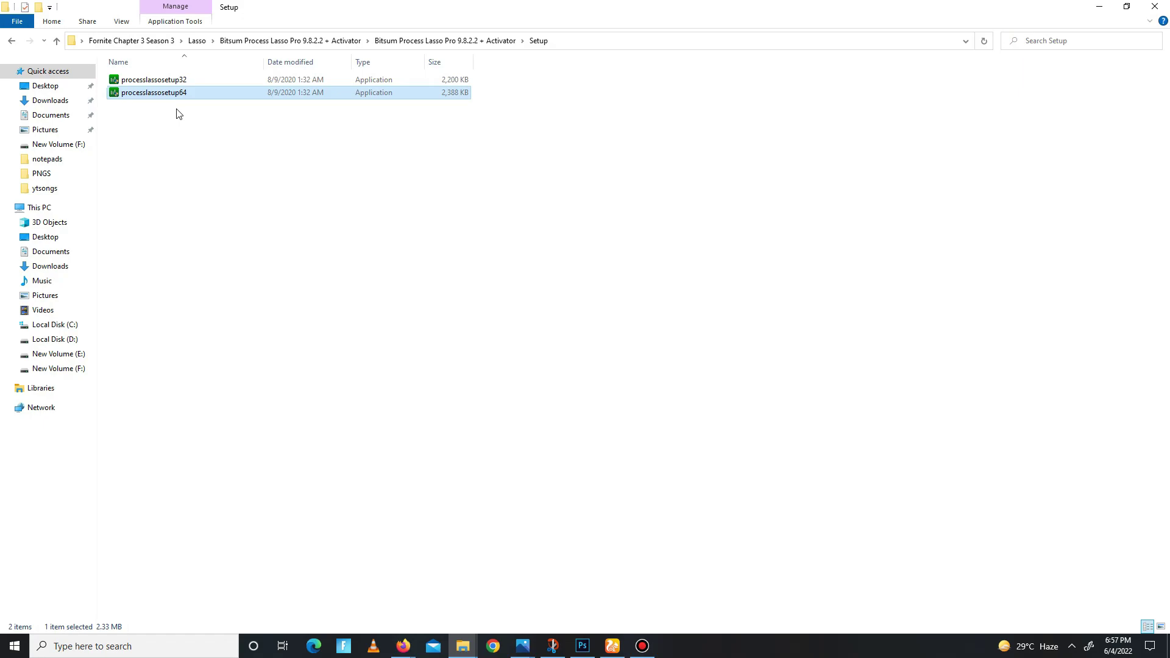
{"action": "left_click", "coordinate": [1073, 646]}
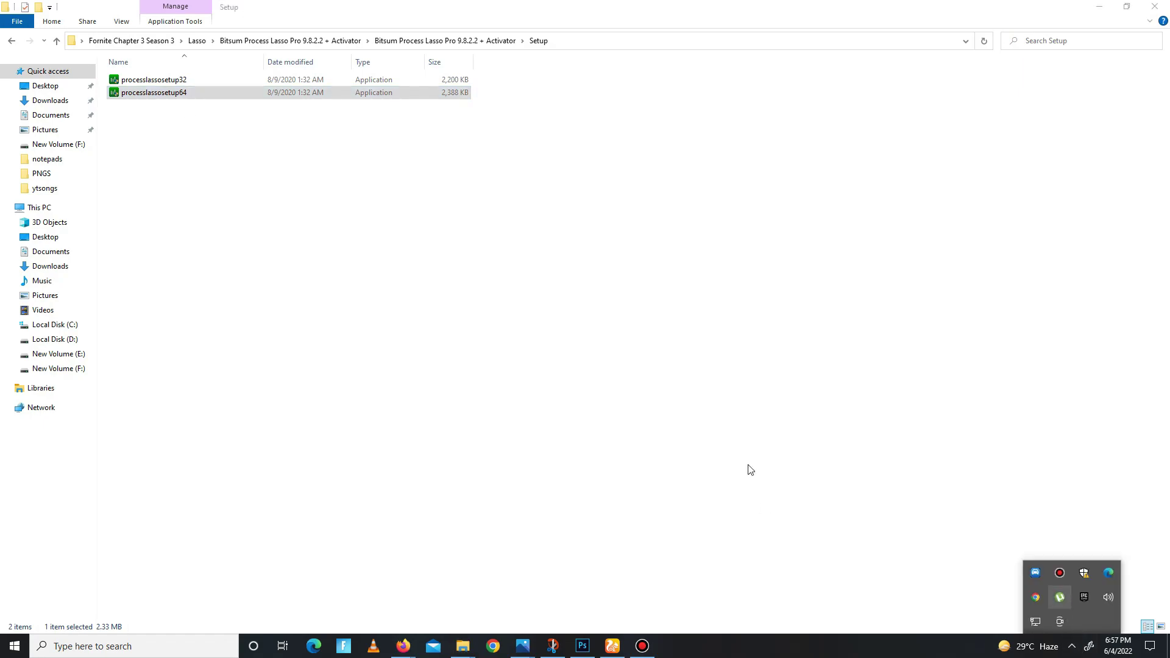
{"action": "left_click", "coordinate": [1098, 7]}
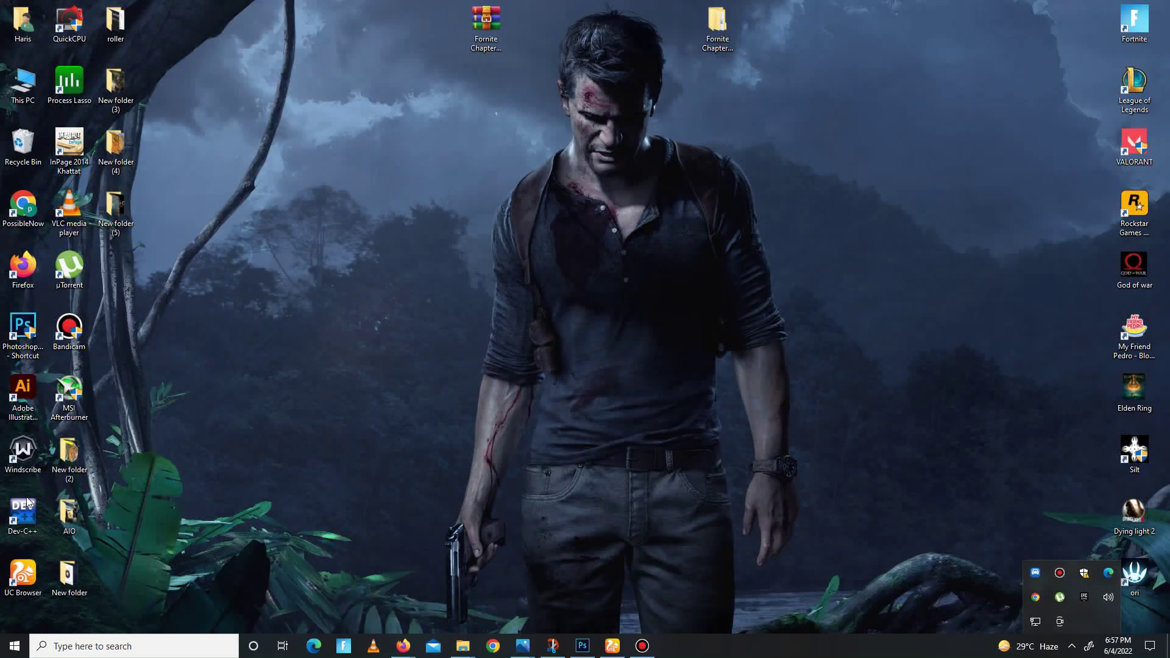
- Get Process Lasso past its special offer and licence nag, set High performance, close it
{"action": "left_click", "coordinate": [77, 93]}
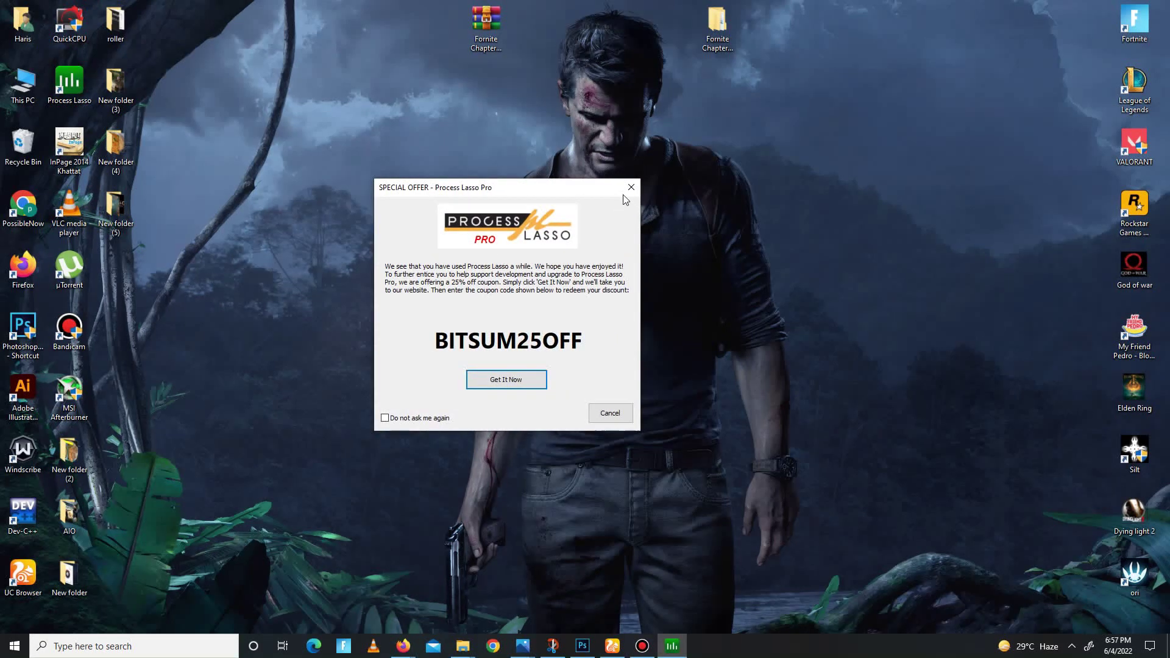
{"action": "left_click", "coordinate": [631, 188]}
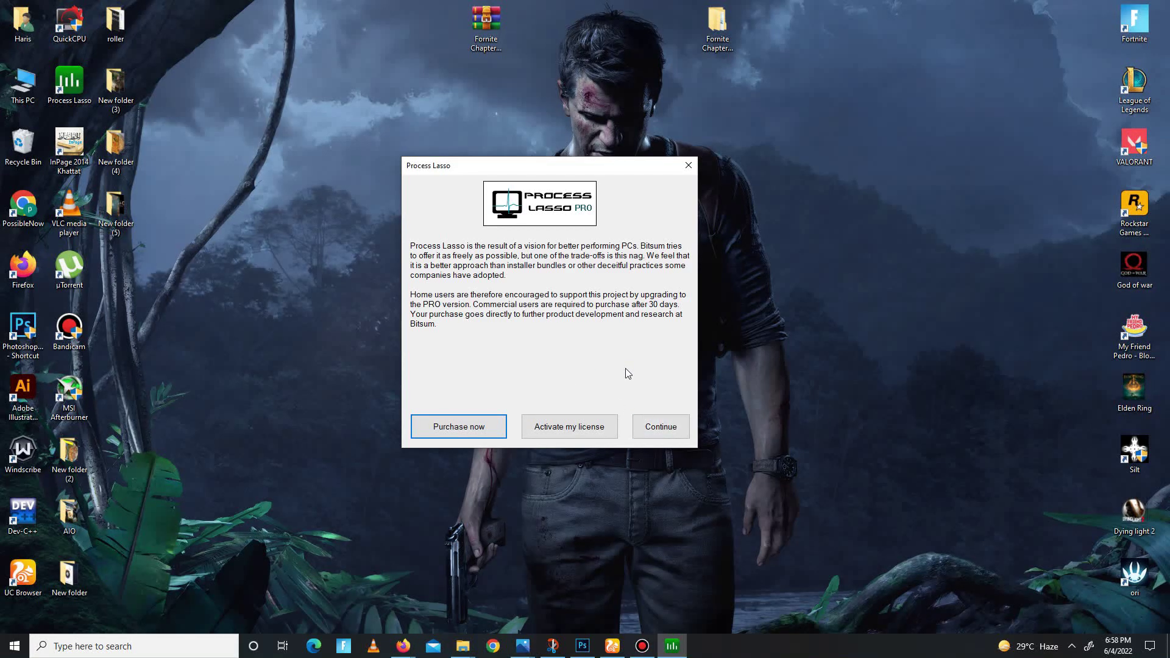
{"action": "left_click", "coordinate": [664, 431]}
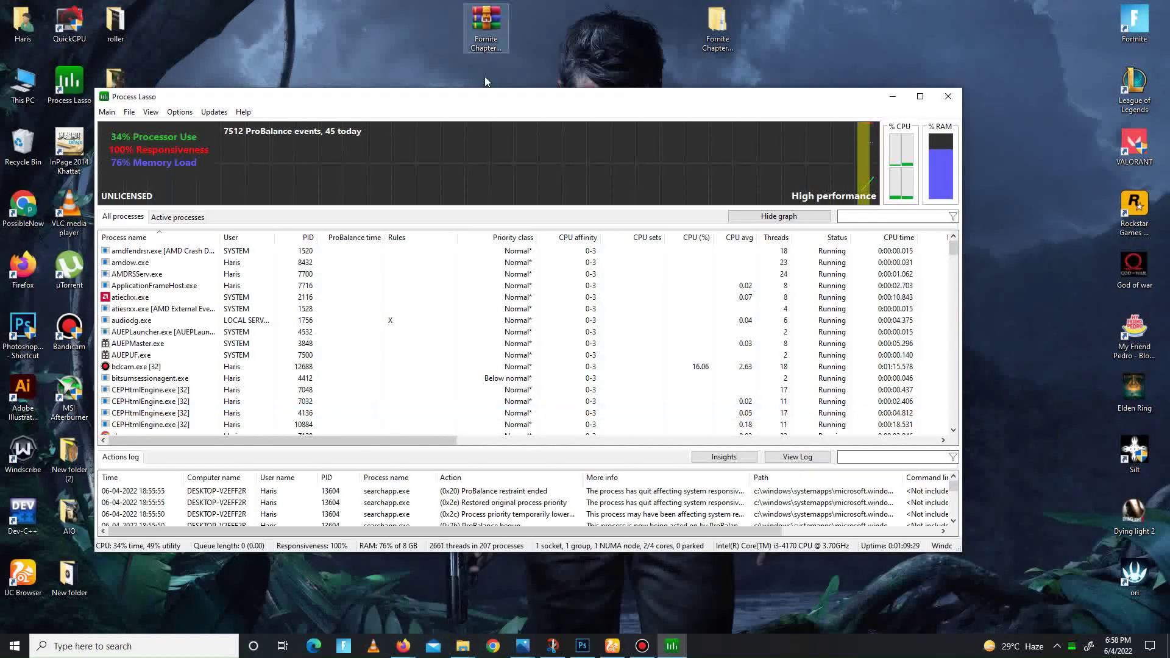
{"action": "left_click", "coordinate": [107, 113]}
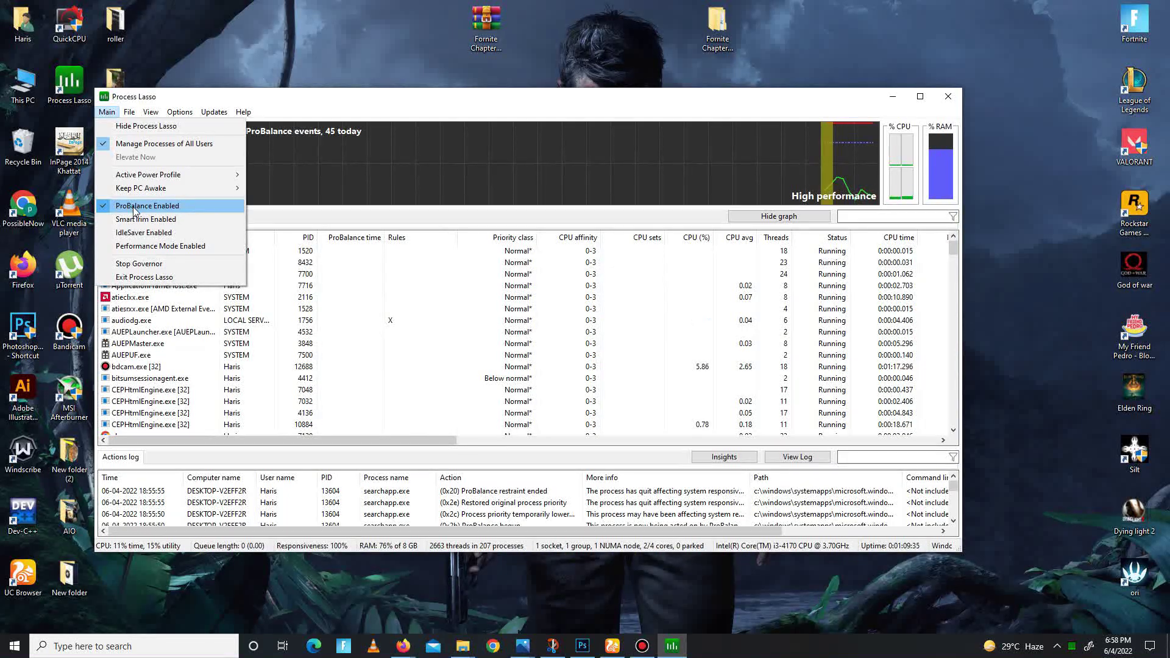
{"action": "mouse_move", "coordinate": [148, 174]}
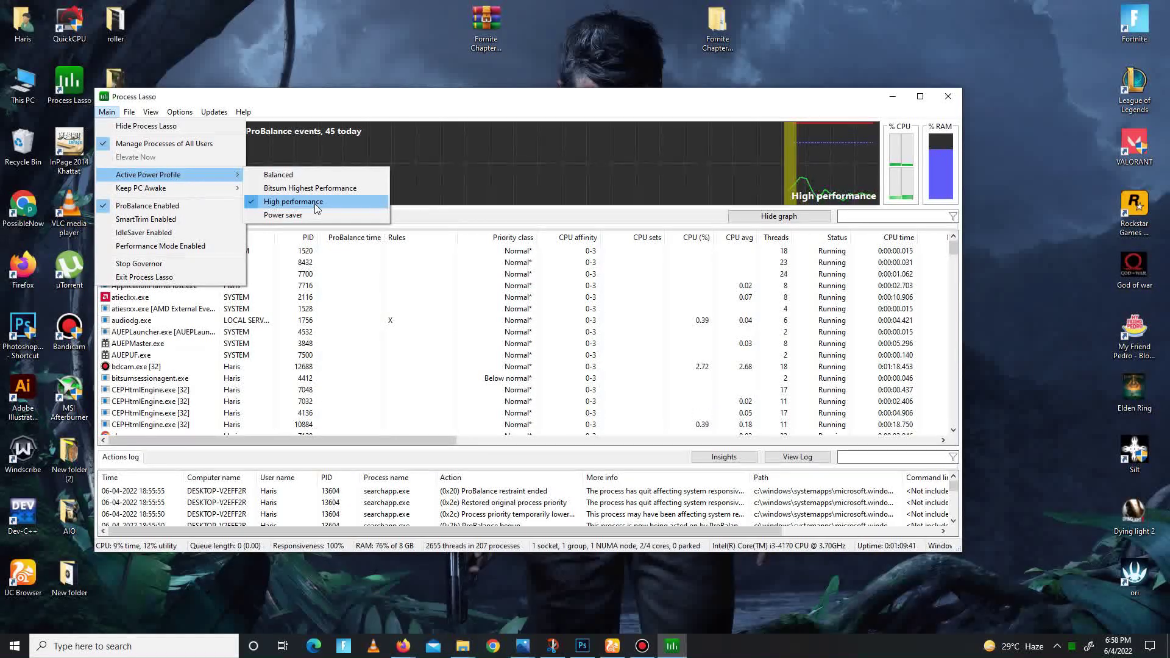
{"action": "left_click", "coordinate": [740, 153]}
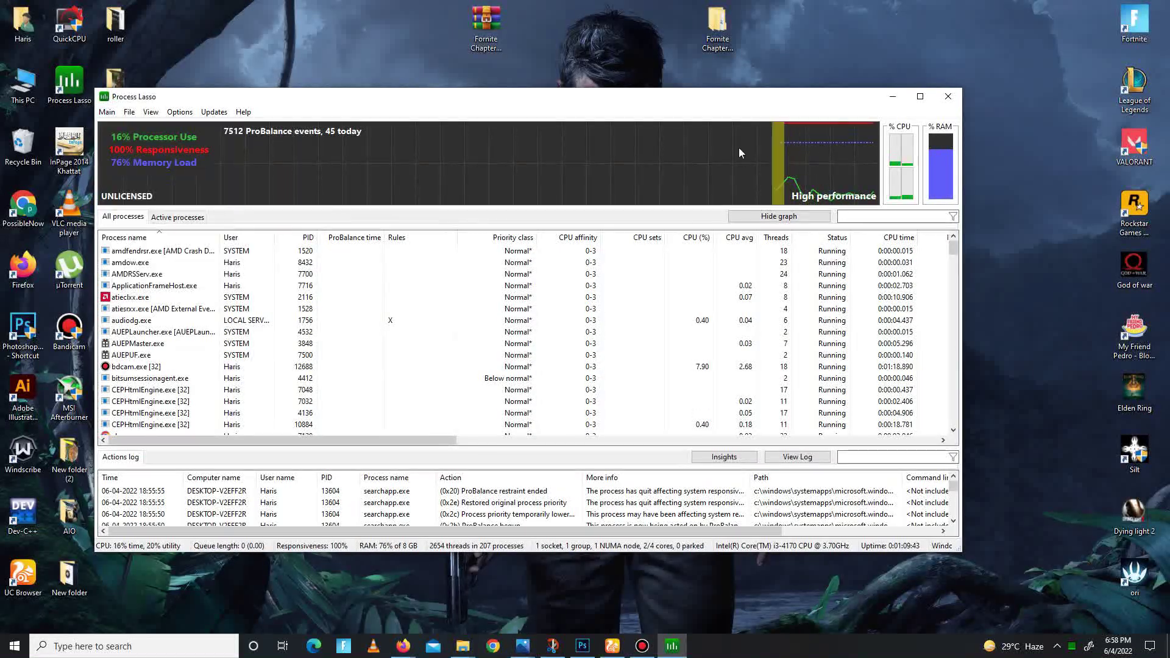
{"action": "left_click", "coordinate": [949, 96]}
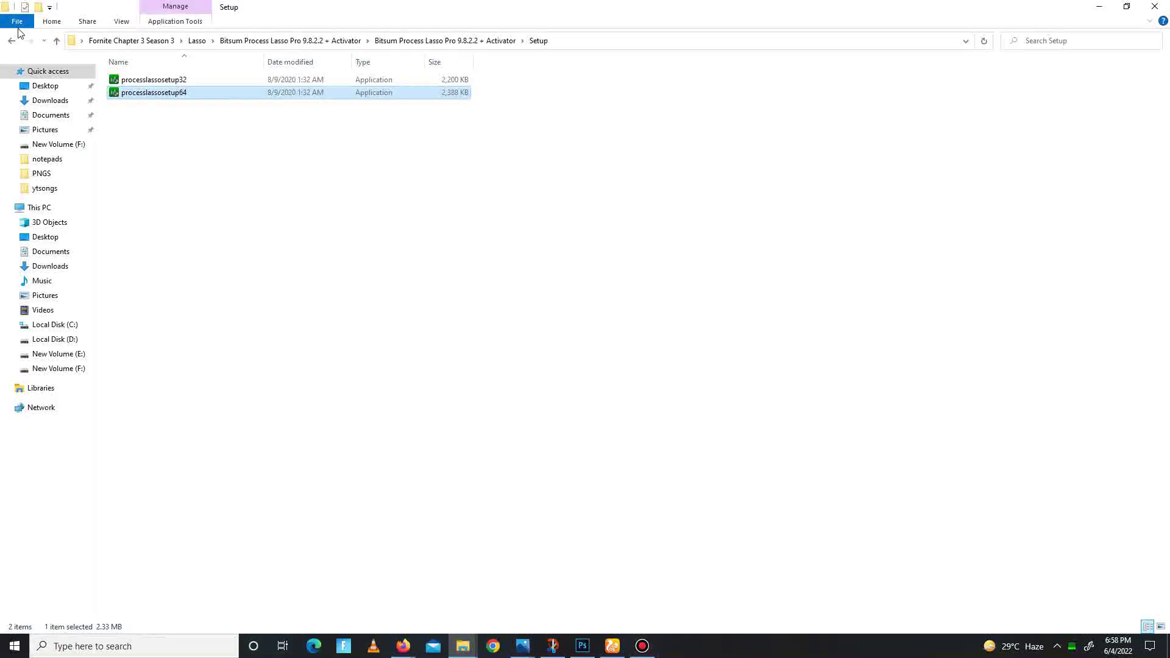
- Open Mini Softwares > ISLC and select all text in its Instructions notes
{"action": "left_click", "coordinate": [12, 43]}
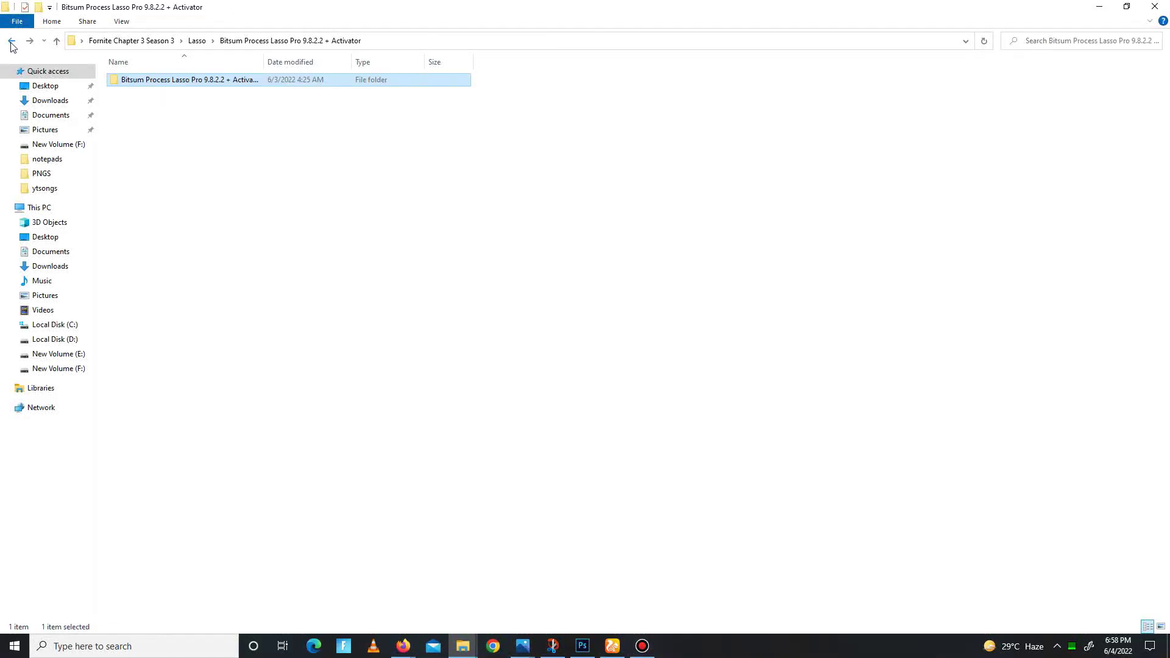
{"action": "left_click", "coordinate": [12, 42]}
{"action": "double_click", "coordinate": [166, 119]}
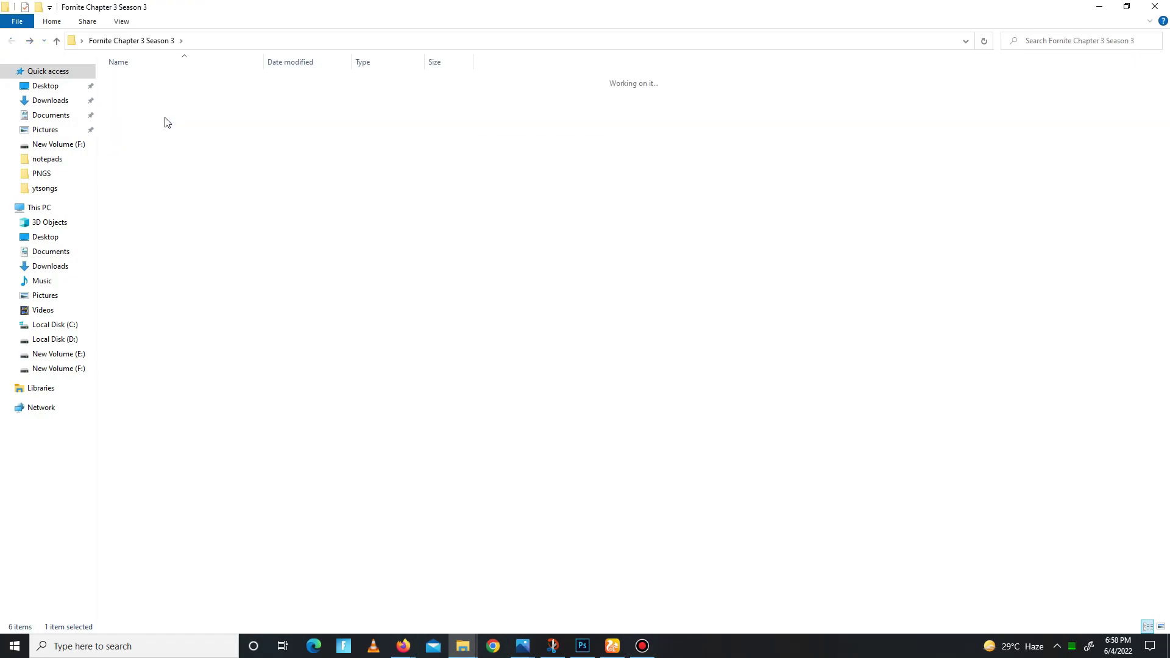
{"action": "mouse_move", "coordinate": [180, 193]}
{"action": "left_mouse_down"}
{"action": "mouse_move", "coordinate": [199, 63]}
{"action": "mouse_move", "coordinate": [123, 78]}
{"action": "left_mouse_up"}
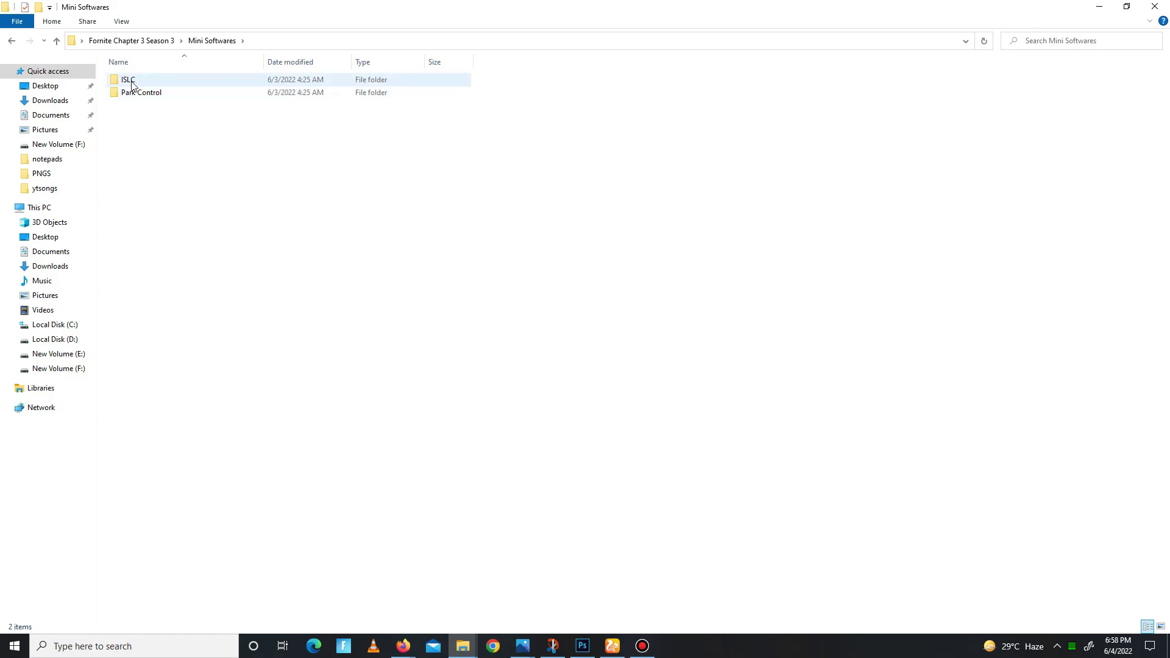
{"action": "double_click", "coordinate": [129, 80]}
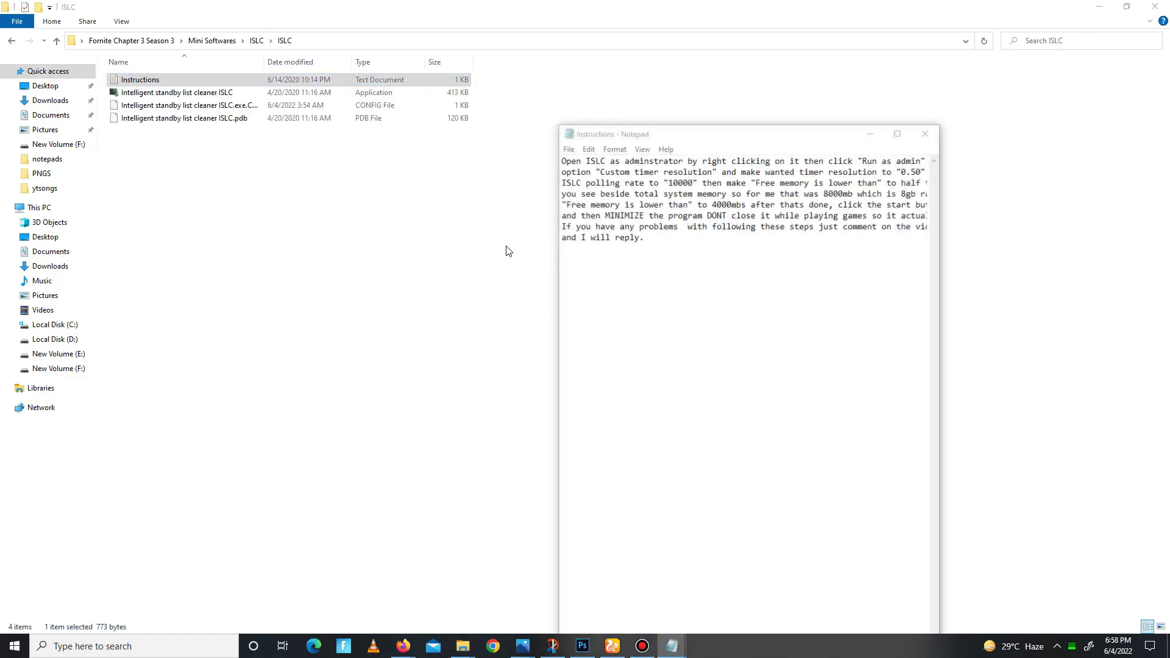
{"action": "key", "text": "ctrl+a"}
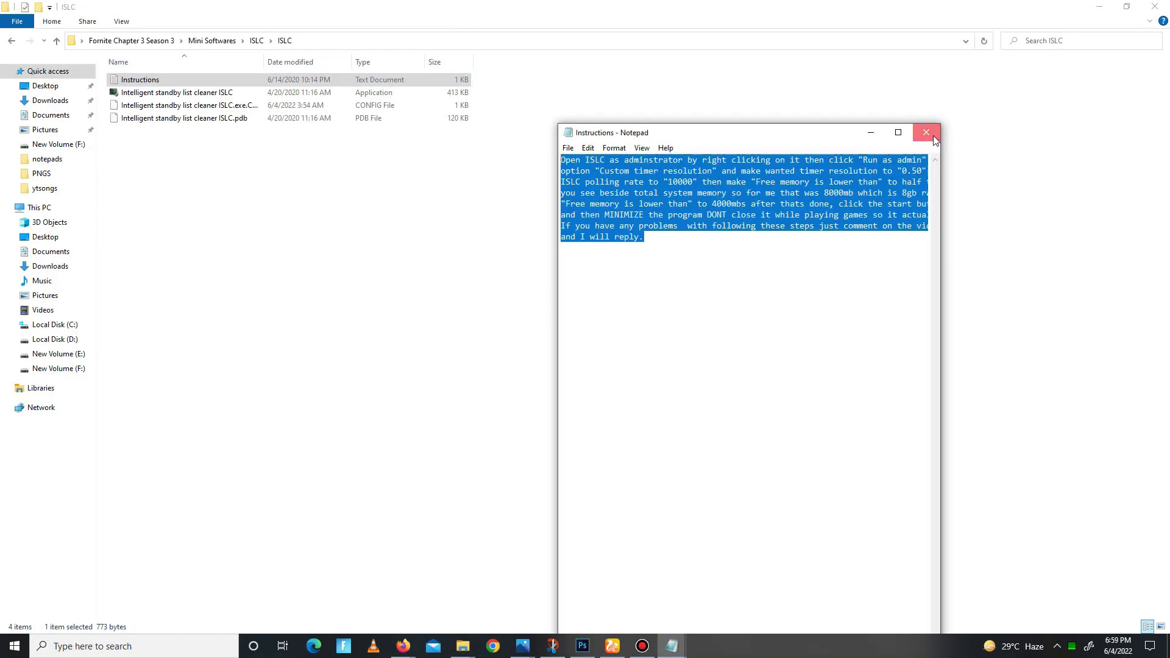
- Close the instructions notes and launch ISLC, bringing its window up from the tray
{"action": "left_click", "coordinate": [928, 132]}
{"action": "double_click", "coordinate": [313, 94]}
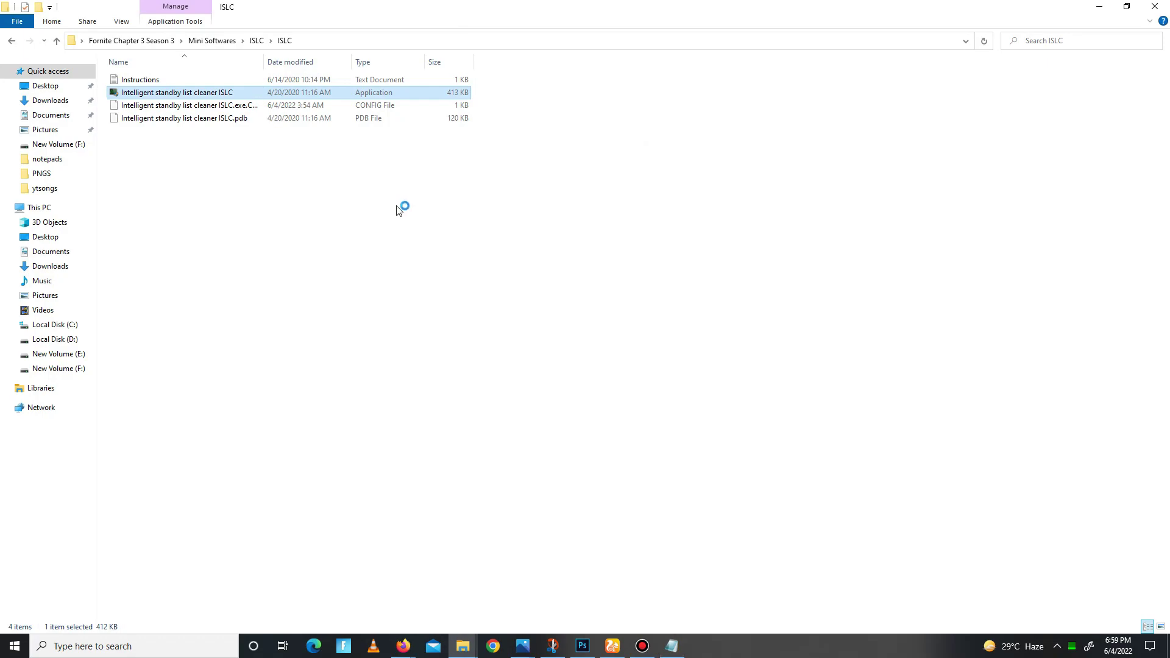
{"action": "left_click", "coordinate": [1057, 646]}
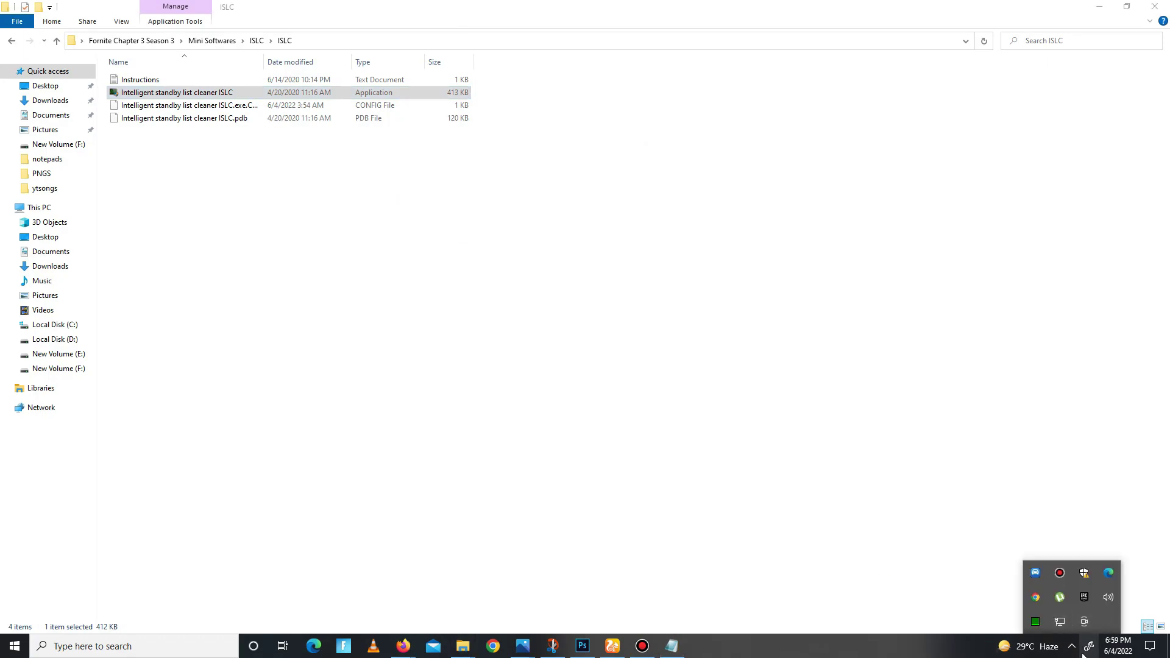
{"action": "left_click", "coordinate": [1108, 622]}
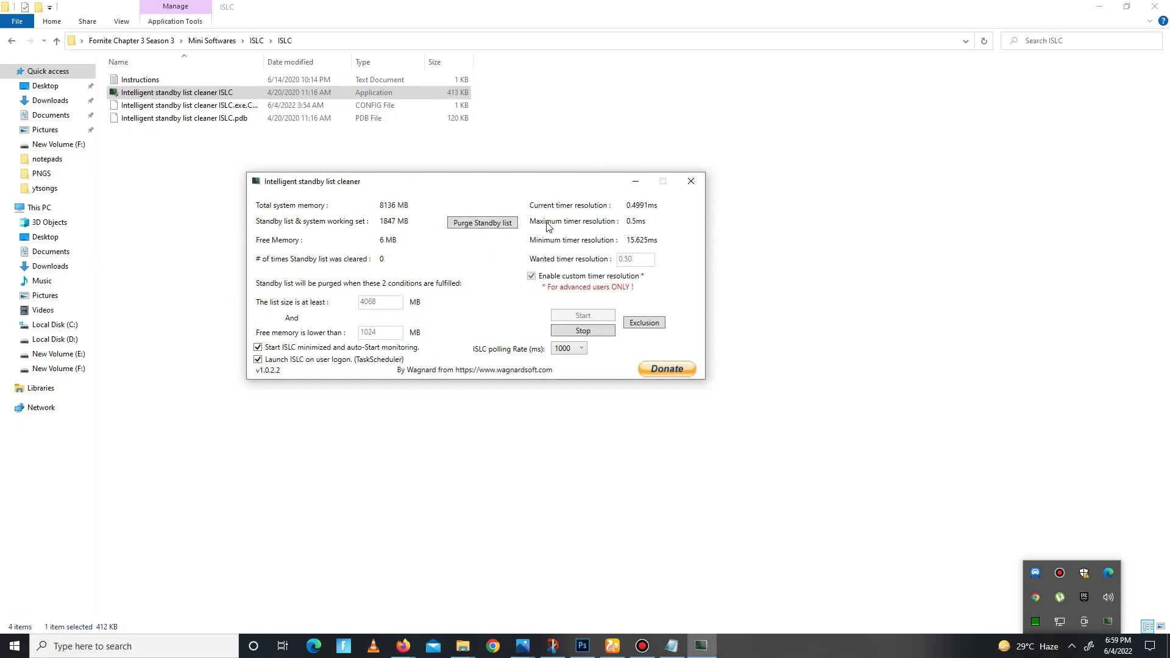
{"action": "left_click", "coordinate": [548, 227]}
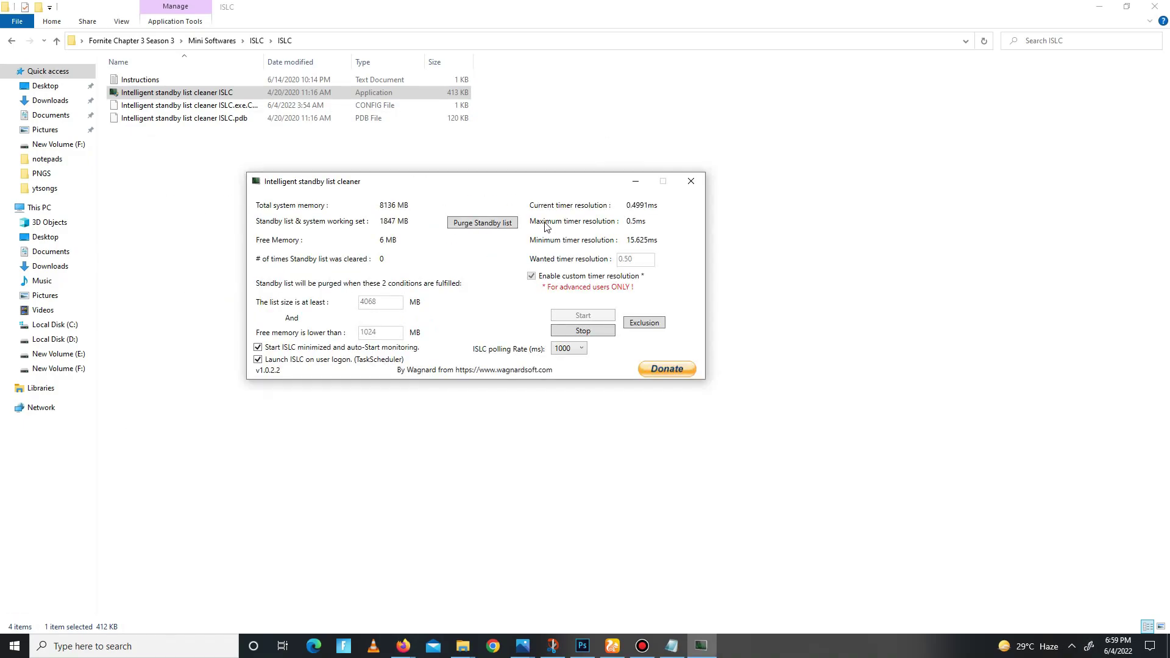
- Stop ISLC, check threshold 4068, 0.50 ms resolution and 1000 polling, restart, close
{"action": "left_click", "coordinate": [584, 332]}
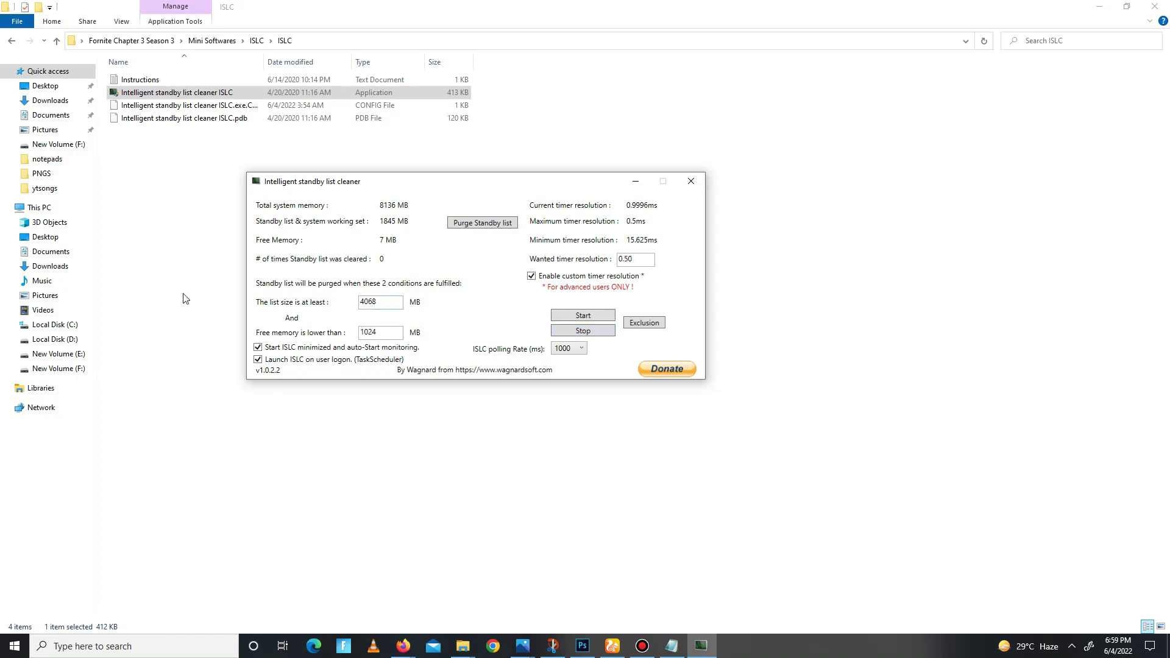
{"action": "double_click", "coordinate": [368, 301]}
{"action": "double_click", "coordinate": [640, 259]}
{"action": "left_click", "coordinate": [569, 348]}
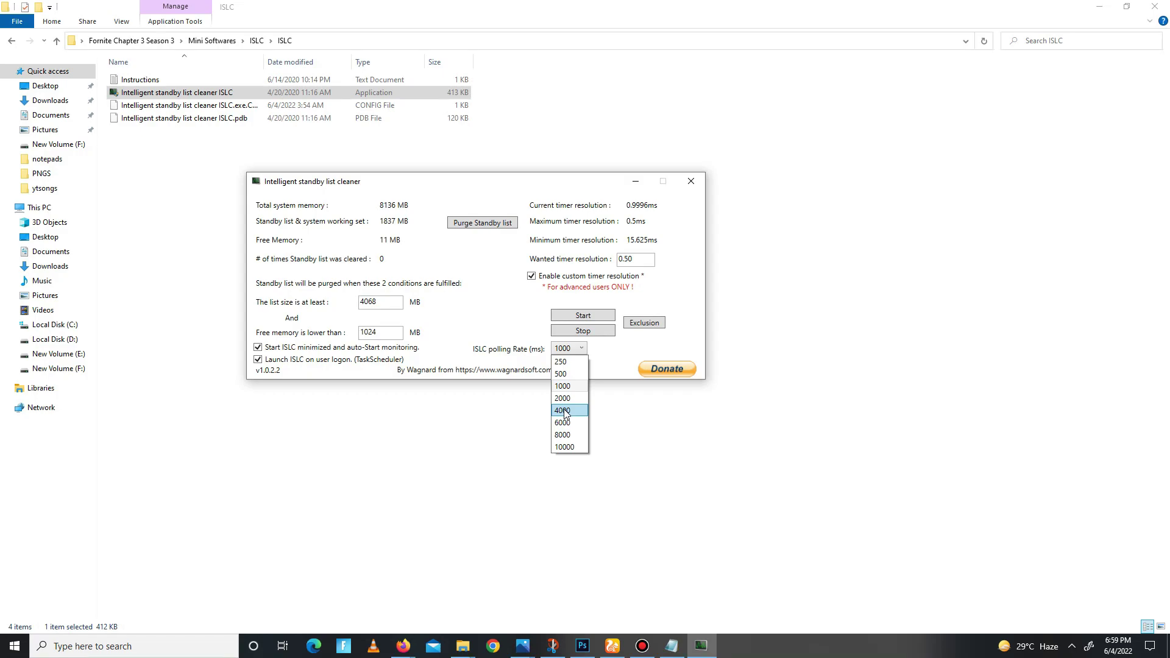
{"action": "left_click", "coordinate": [601, 367]}
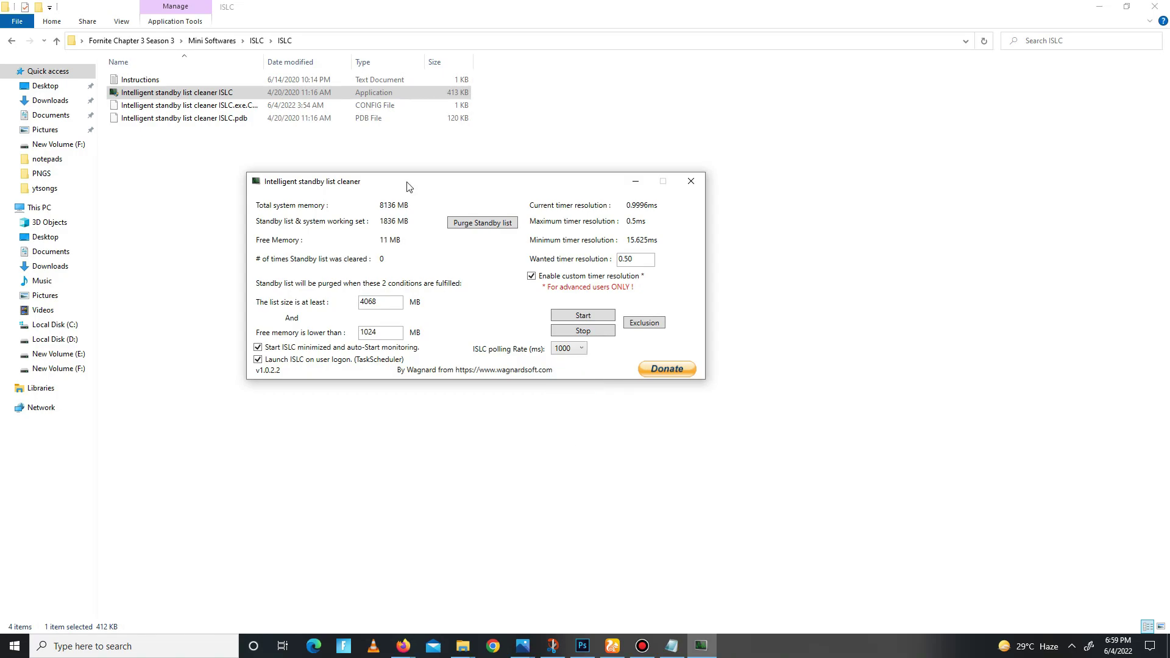
{"action": "left_click_drag", "start_coordinate": [418, 179], "coordinate": [397, 176]}
{"action": "left_click", "coordinate": [565, 314]}
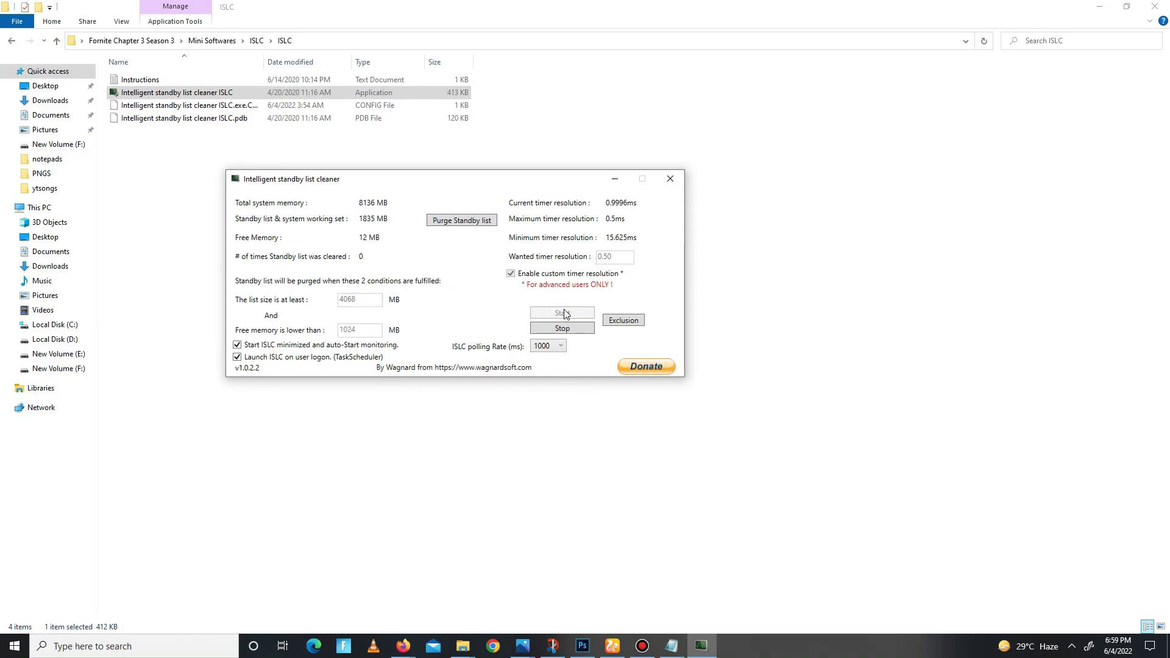
{"action": "left_click", "coordinate": [671, 179]}
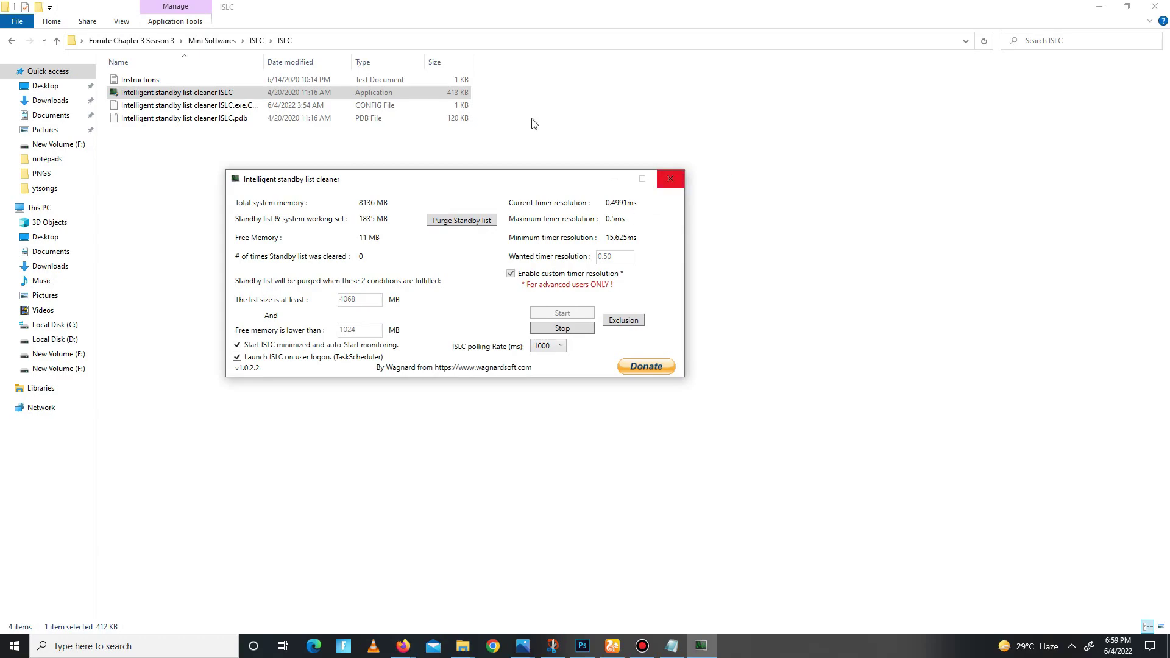
- Go to Mini Softwares > Park Control and run parkcontrolsetup64
{"action": "left_click", "coordinate": [11, 42]}
{"action": "left_click", "coordinate": [9, 43]}
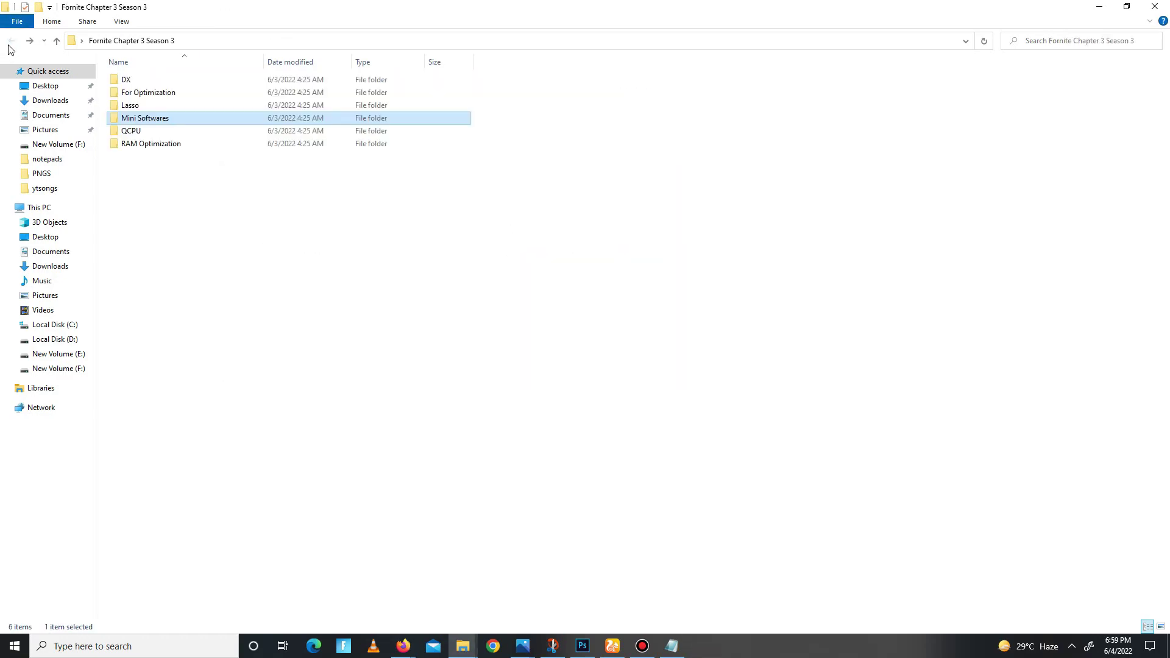
{"action": "double_click", "coordinate": [141, 122]}
{"action": "double_click", "coordinate": [144, 92]}
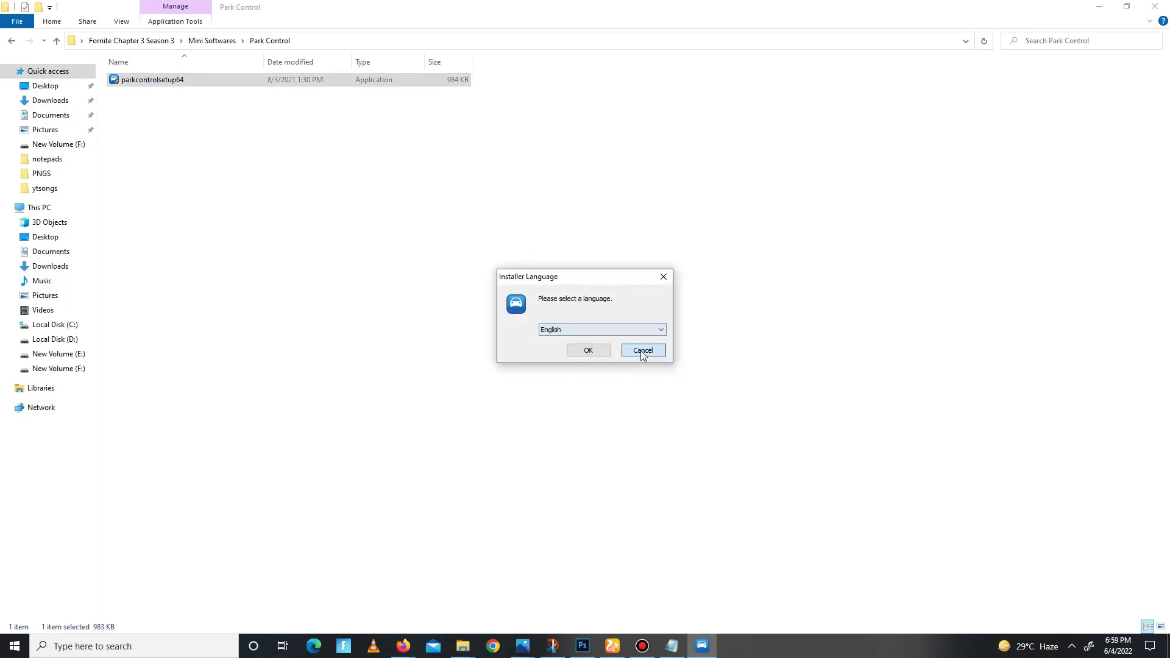
{"action": "left_click", "coordinate": [643, 350]}
- Open ParkControl from the tray, keep High performance, apply, and close with OK
{"action": "left_click", "coordinate": [1072, 647]}
{"action": "left_click", "coordinate": [1026, 566]}
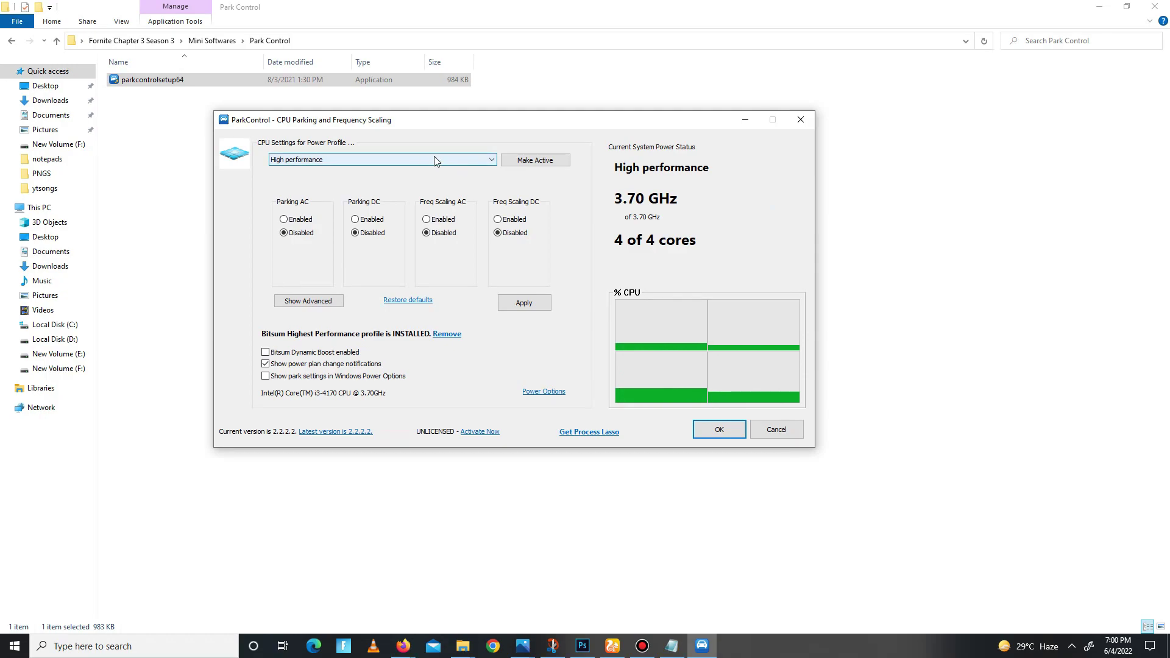
{"action": "left_click", "coordinate": [490, 162]}
{"action": "left_click", "coordinate": [301, 191]}
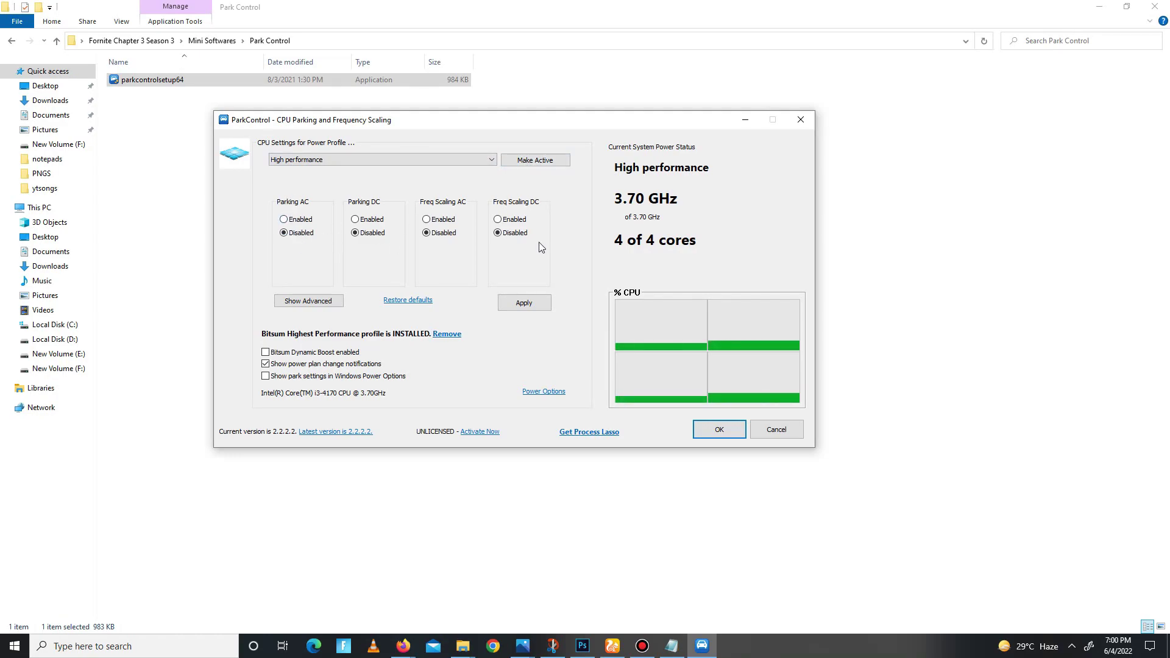
{"action": "left_click", "coordinate": [540, 306]}
{"action": "left_click", "coordinate": [728, 430]}
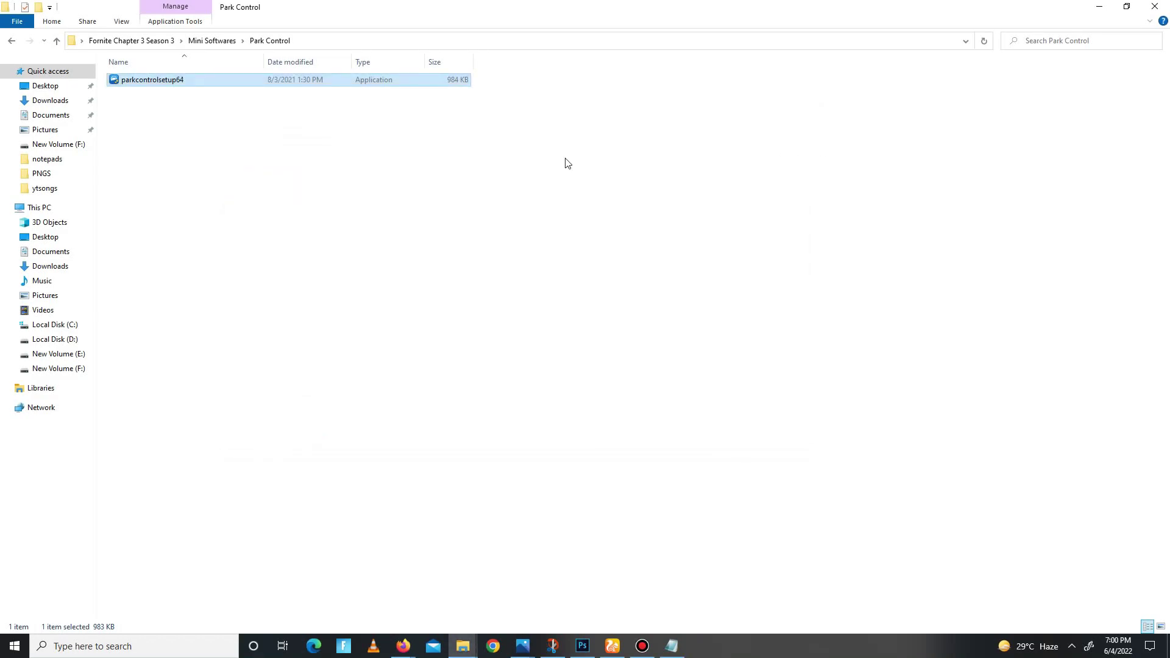
- Open the QCPU folder, select the QuickCpuSetup installer, and show the desktop
{"action": "left_click", "coordinate": [10, 42]}
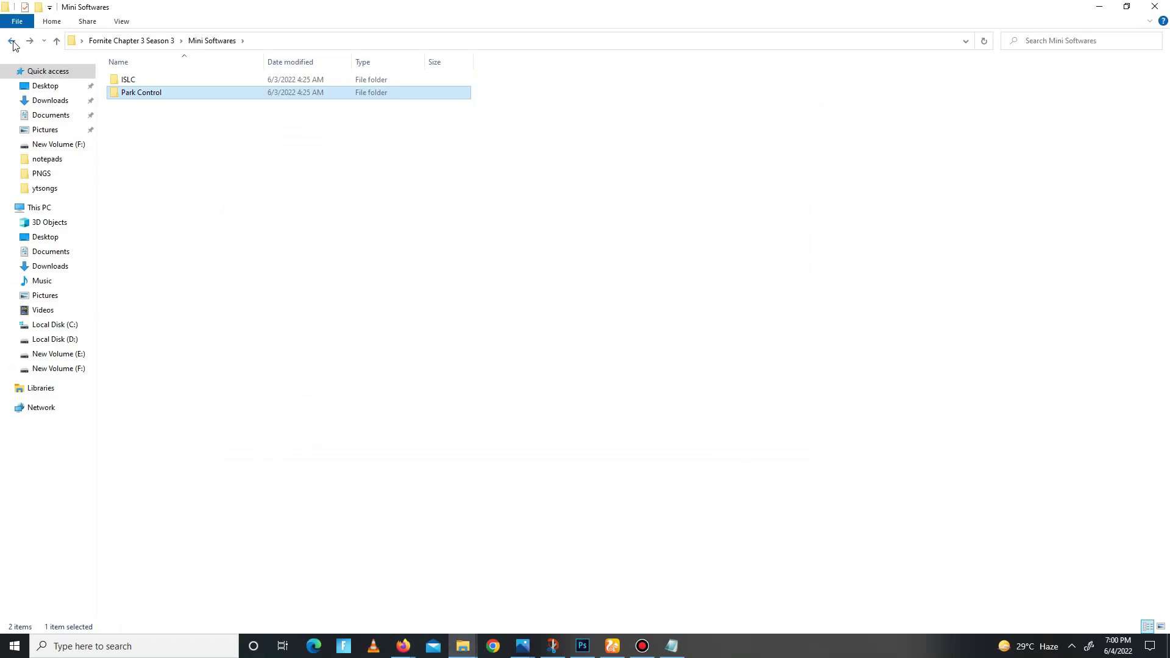
{"action": "left_click", "coordinate": [12, 42]}
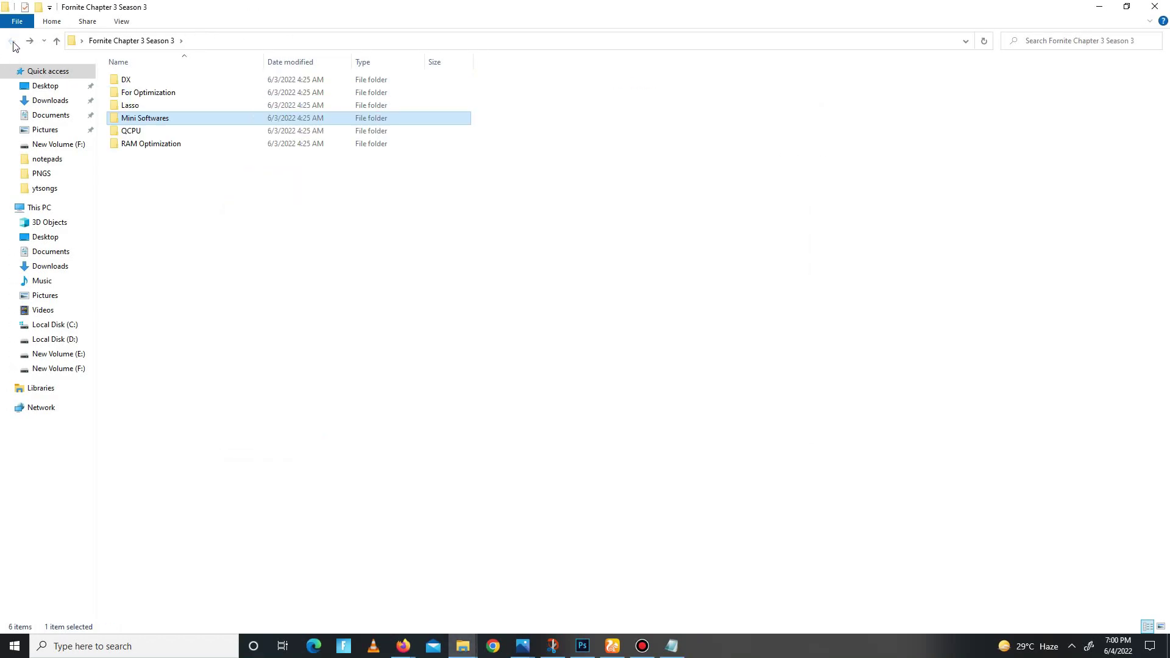
{"action": "double_click", "coordinate": [147, 136]}
{"action": "left_click", "coordinate": [147, 97]}
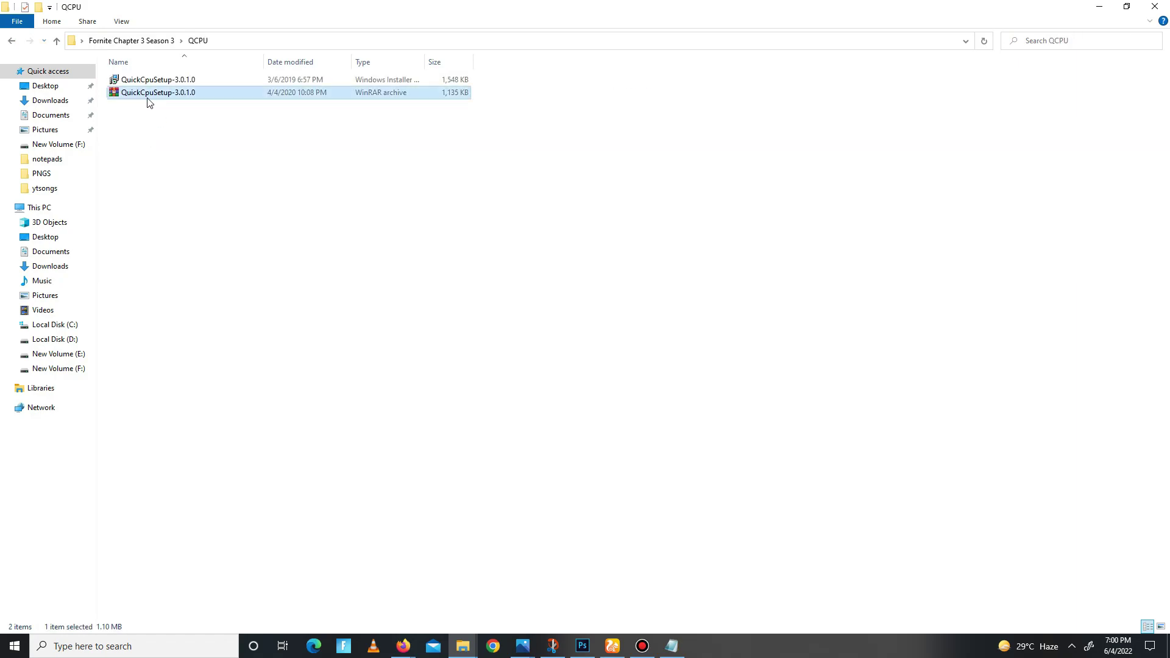
{"action": "left_click", "coordinate": [157, 84]}
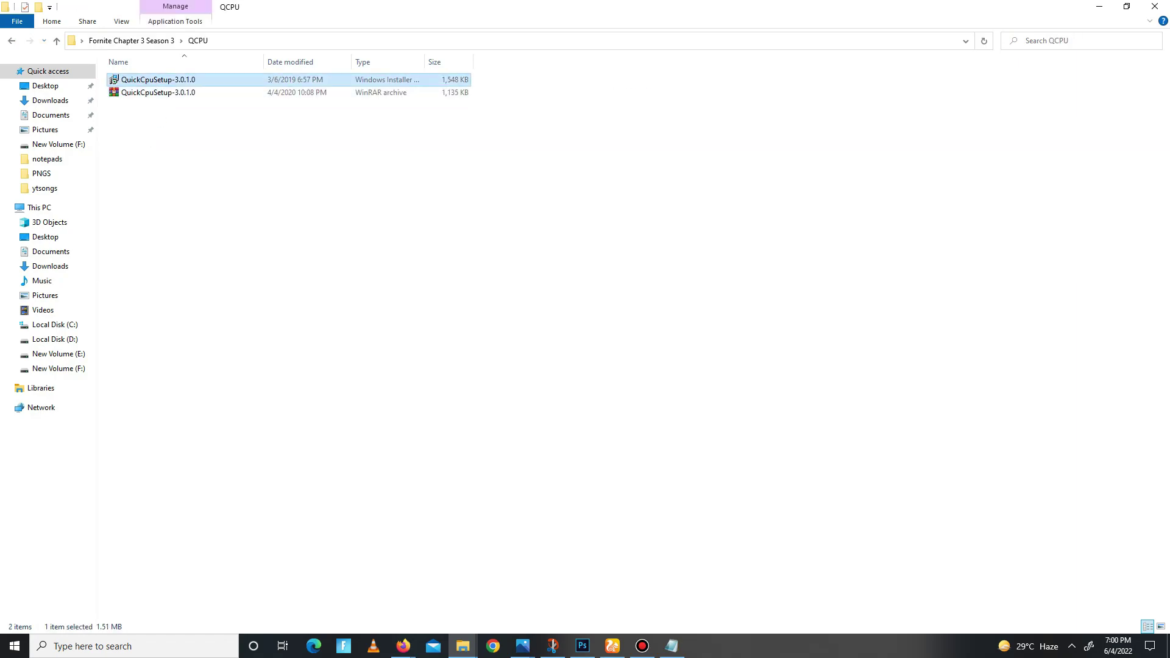
{"action": "right_click", "coordinate": [804, 646]}
{"action": "left_click", "coordinate": [851, 568]}
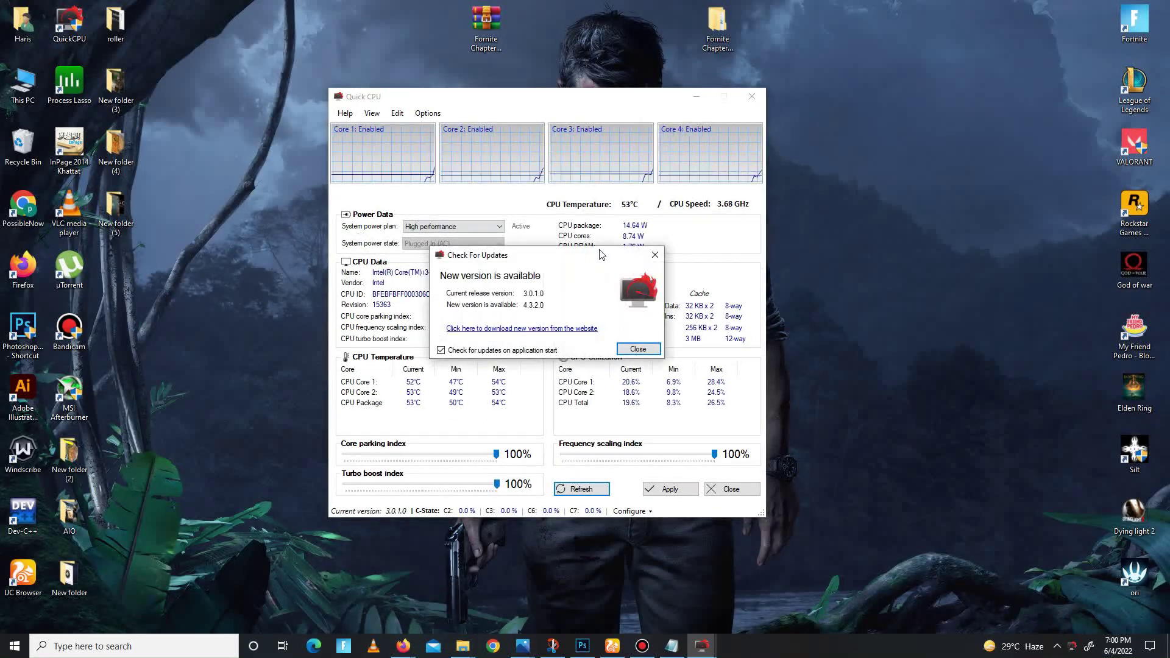
- Dismiss the update notice, keep the High performance power plan, and apply the settings
{"action": "left_click", "coordinate": [655, 254]}
{"action": "left_click", "coordinate": [438, 227]}
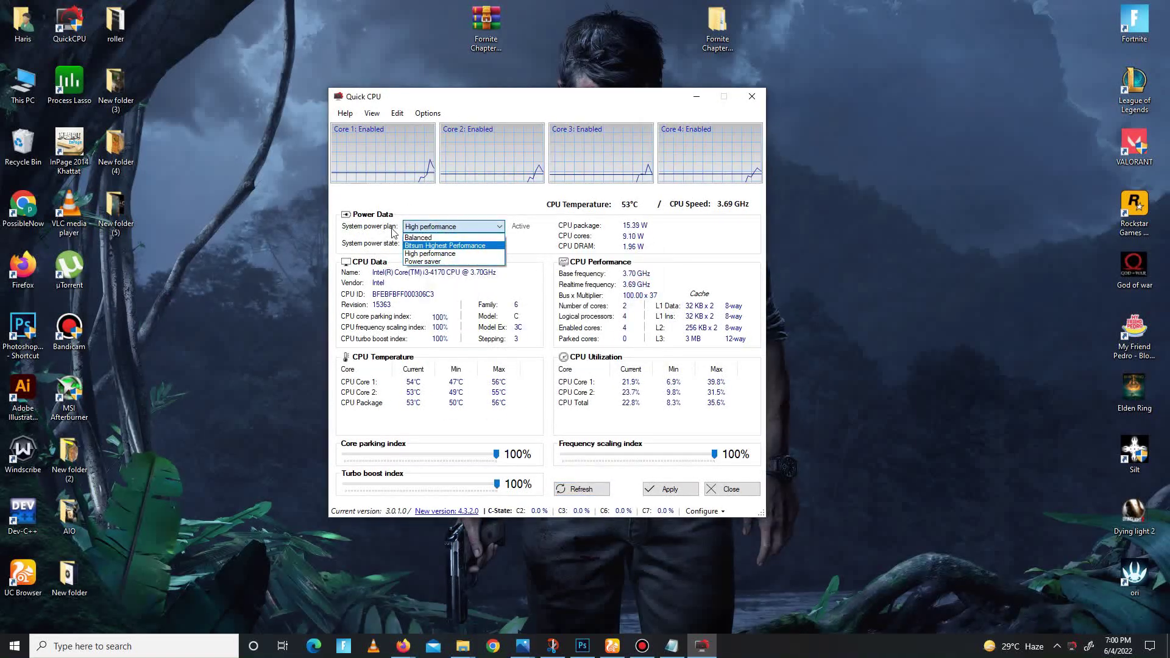
{"action": "left_click", "coordinate": [451, 253]}
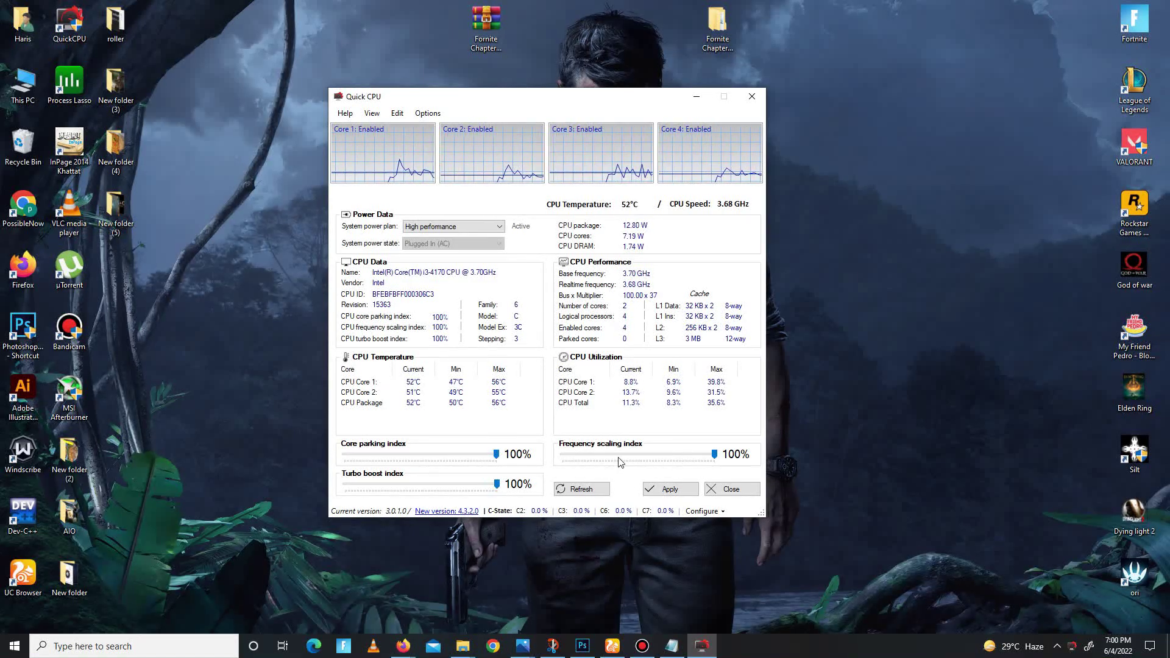
{"action": "left_click", "coordinate": [671, 493]}
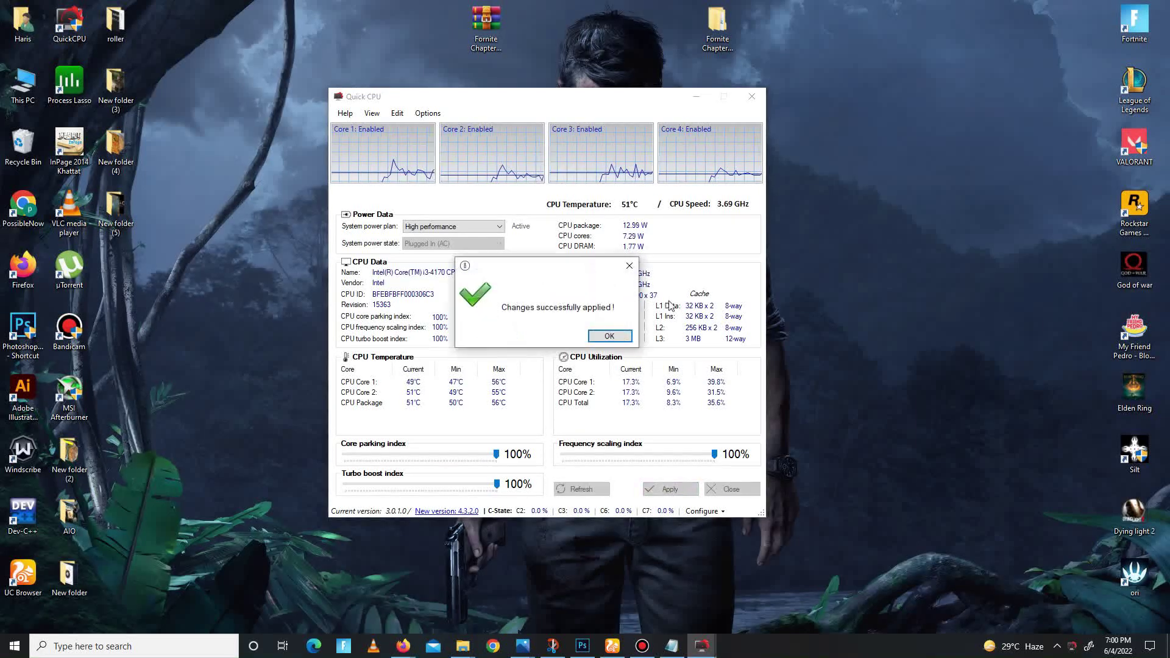
{"action": "left_click", "coordinate": [611, 336]}
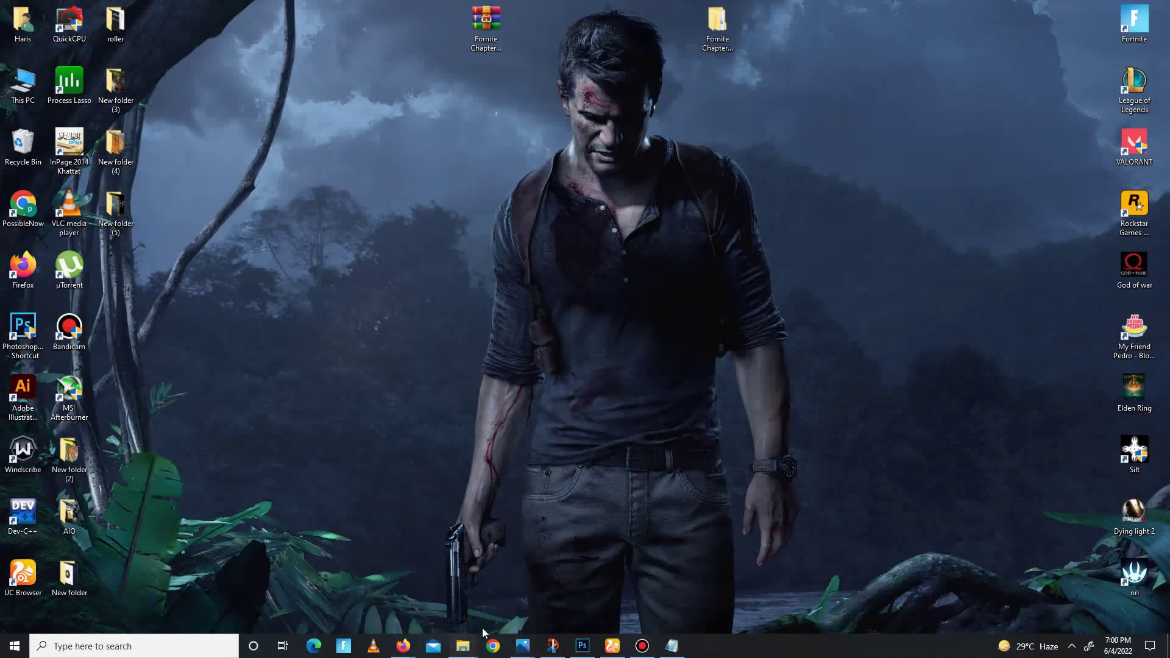
- Close Quick CPU and merge the RAM Management registry file from RAM Optimization
{"action": "mouse_move", "coordinate": [462, 647]}
{"action": "left_click", "coordinate": [592, 585]}
{"action": "left_click", "coordinate": [12, 42]}
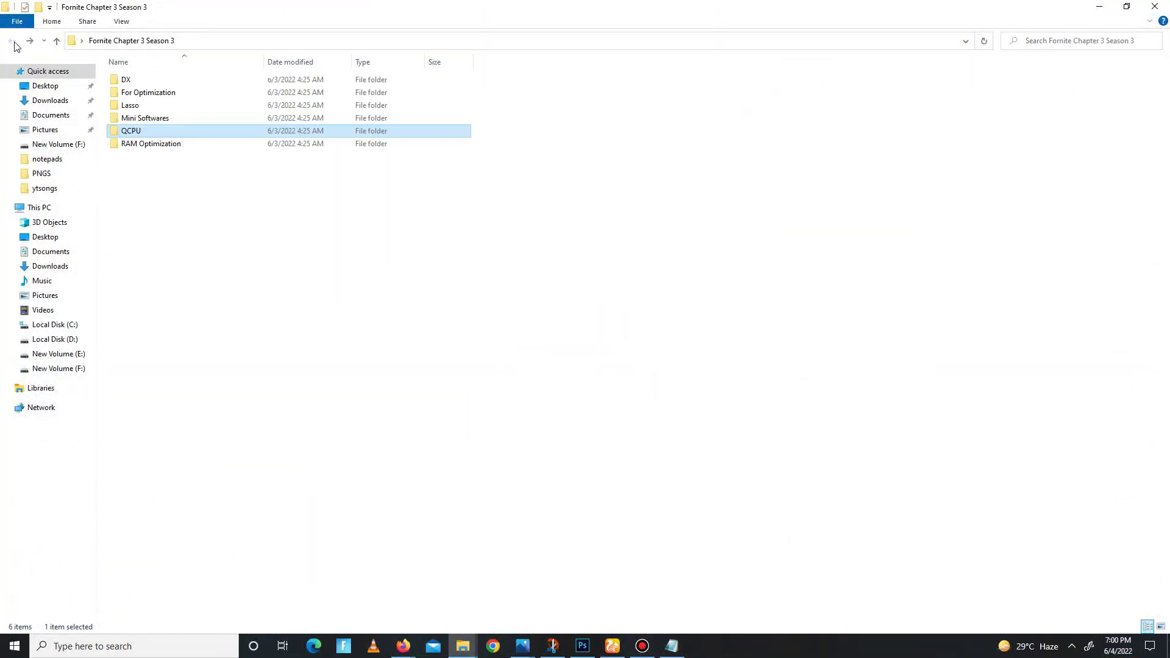
{"action": "double_click", "coordinate": [159, 144]}
{"action": "left_click", "coordinate": [160, 92]}
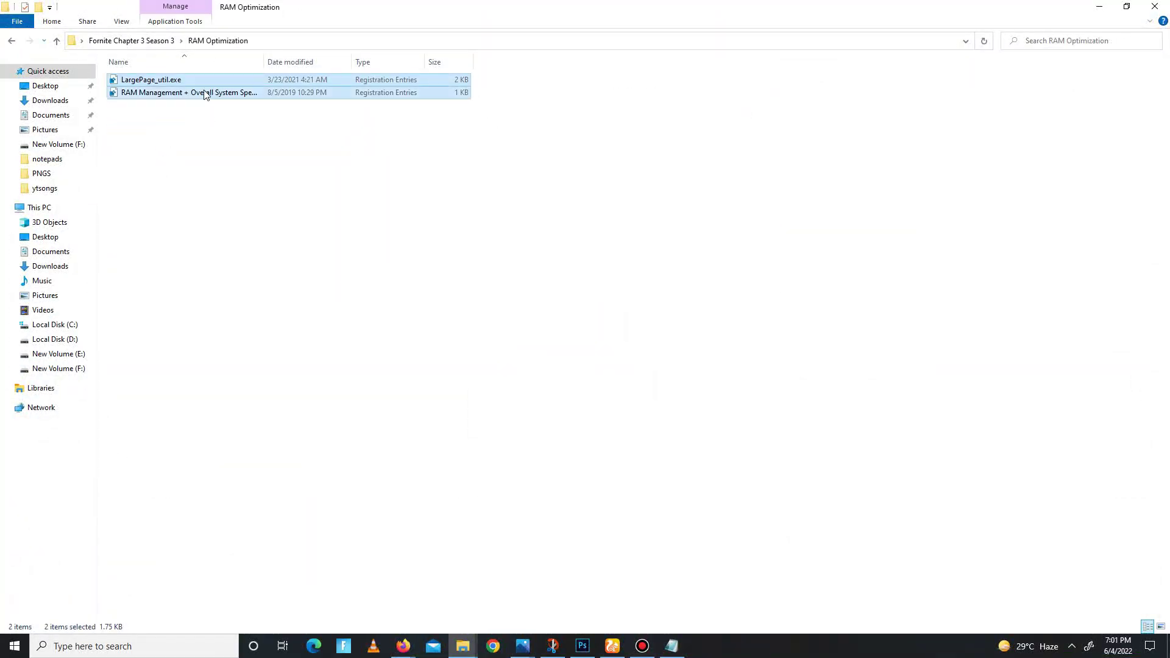
{"action": "left_click", "coordinate": [674, 339]}
{"action": "left_click", "coordinate": [713, 329]}
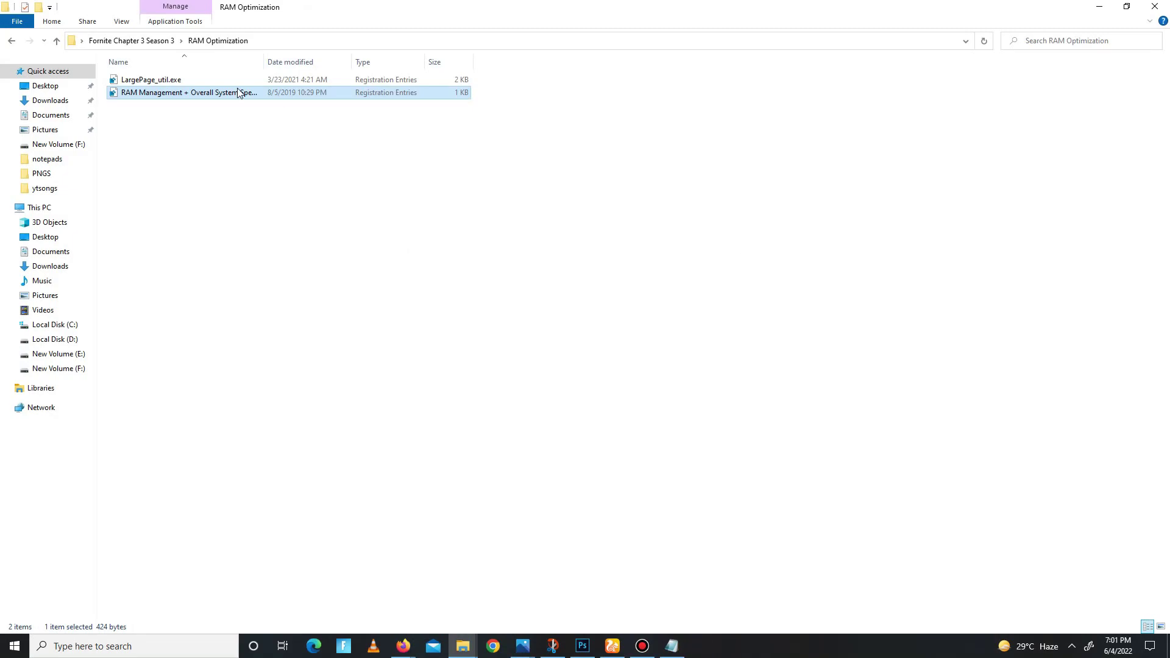
{"action": "left_click", "coordinate": [151, 80]}
- Merge the LargePage_util.exe registry file, then close the folder window
{"action": "key", "text": "Return"}
{"action": "left_click", "coordinate": [673, 340]}
{"action": "left_click", "coordinate": [722, 327]}
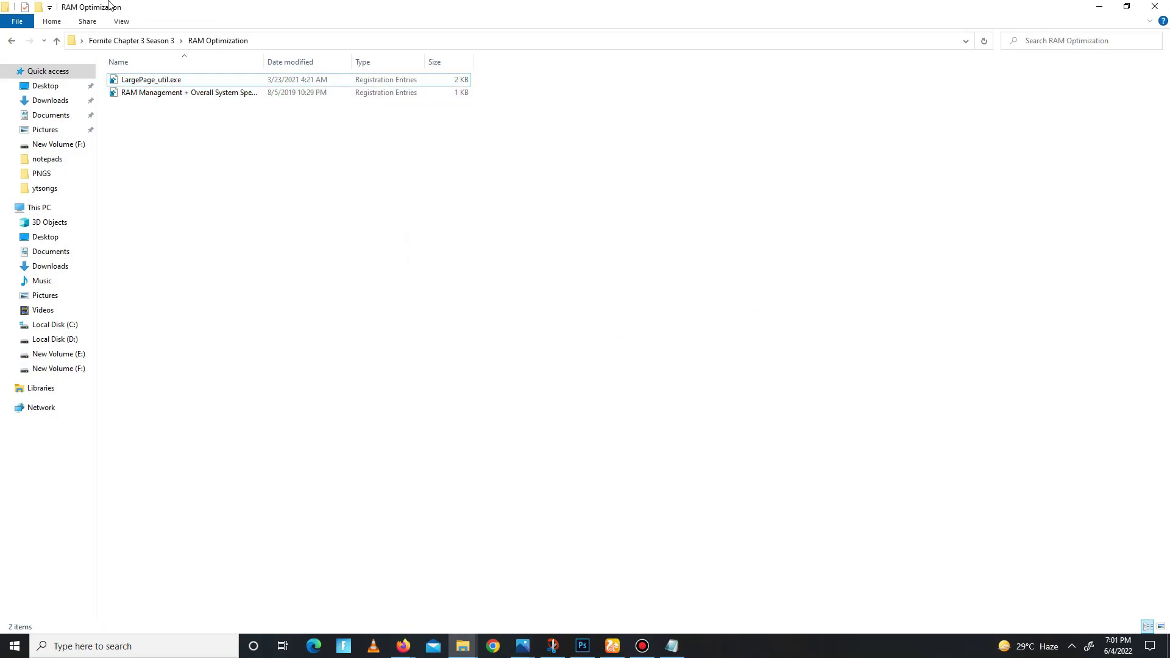
{"action": "left_click", "coordinate": [11, 41]}
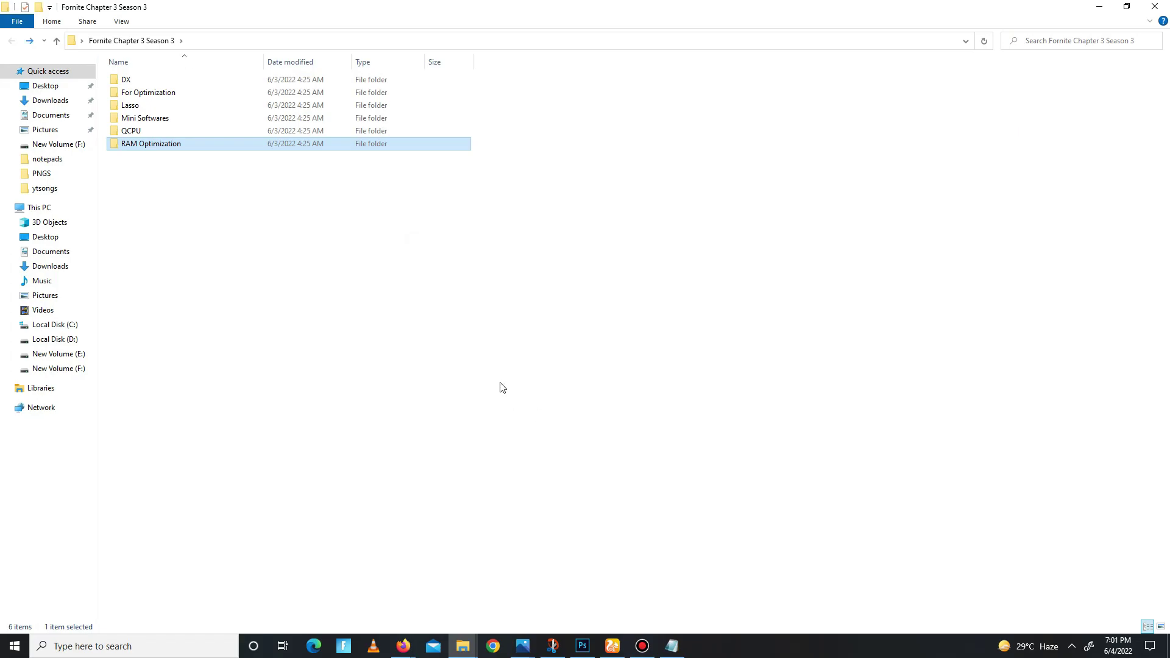
{"action": "left_click", "coordinate": [1155, 6]}
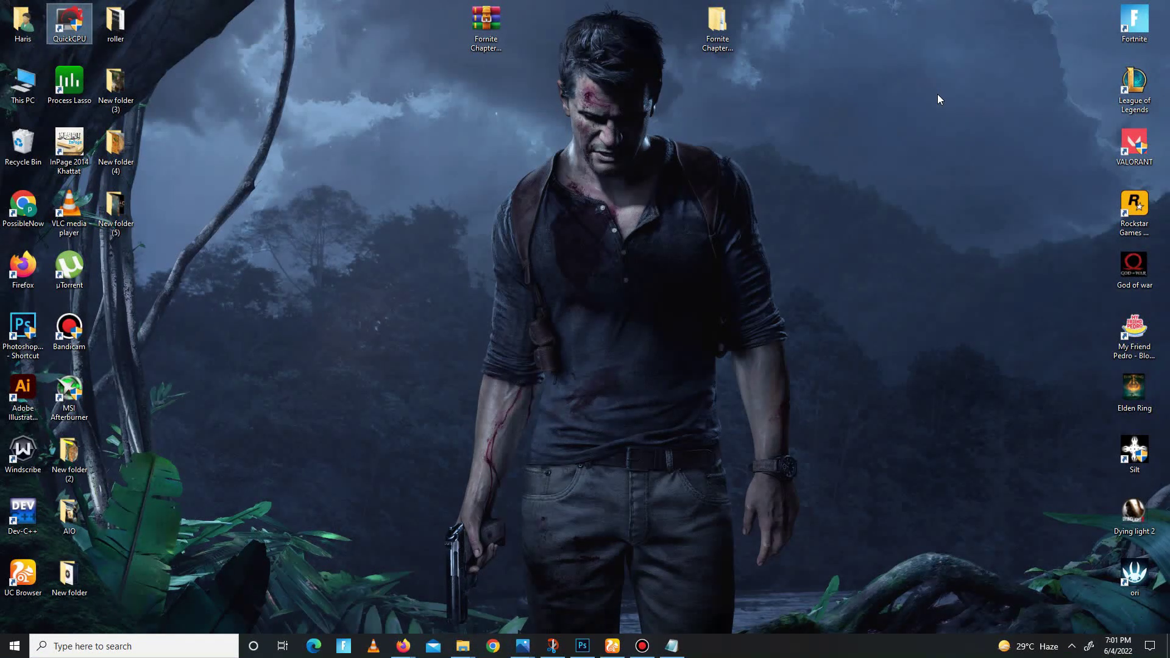
- Delete all Prefetch files via the Run prompt, skipping the in-use file
{"action": "key", "text": "super+r"}
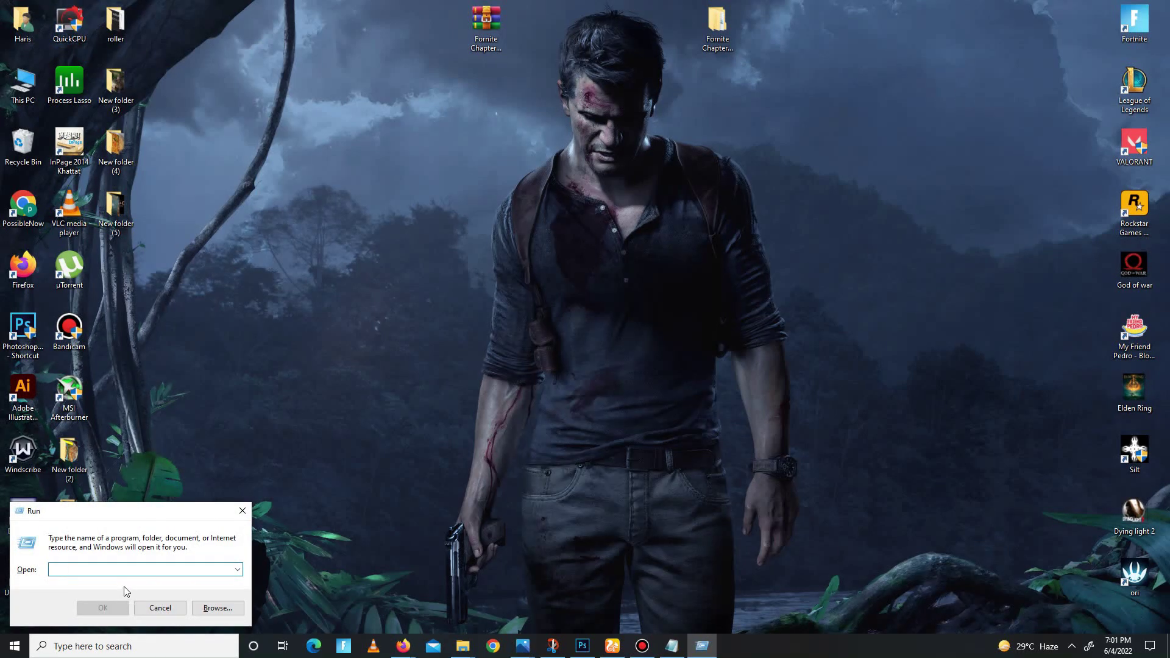
{"action": "type", "text": "p"}
{"action": "type", "text": "refetc"}
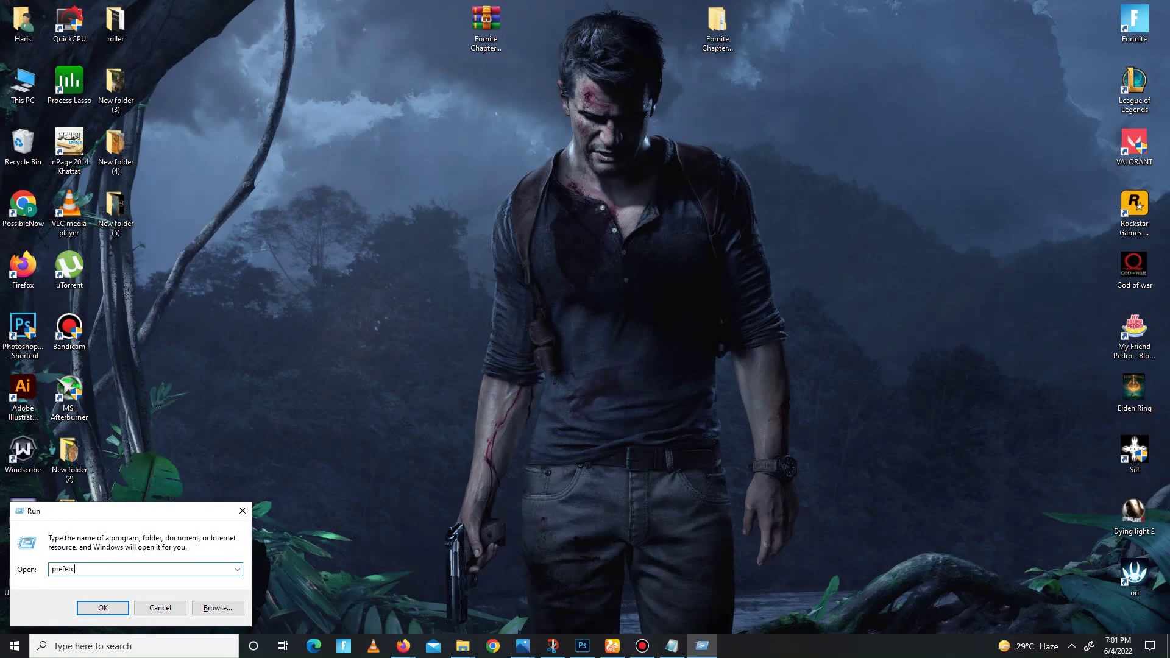
{"action": "left_click", "coordinate": [104, 608]}
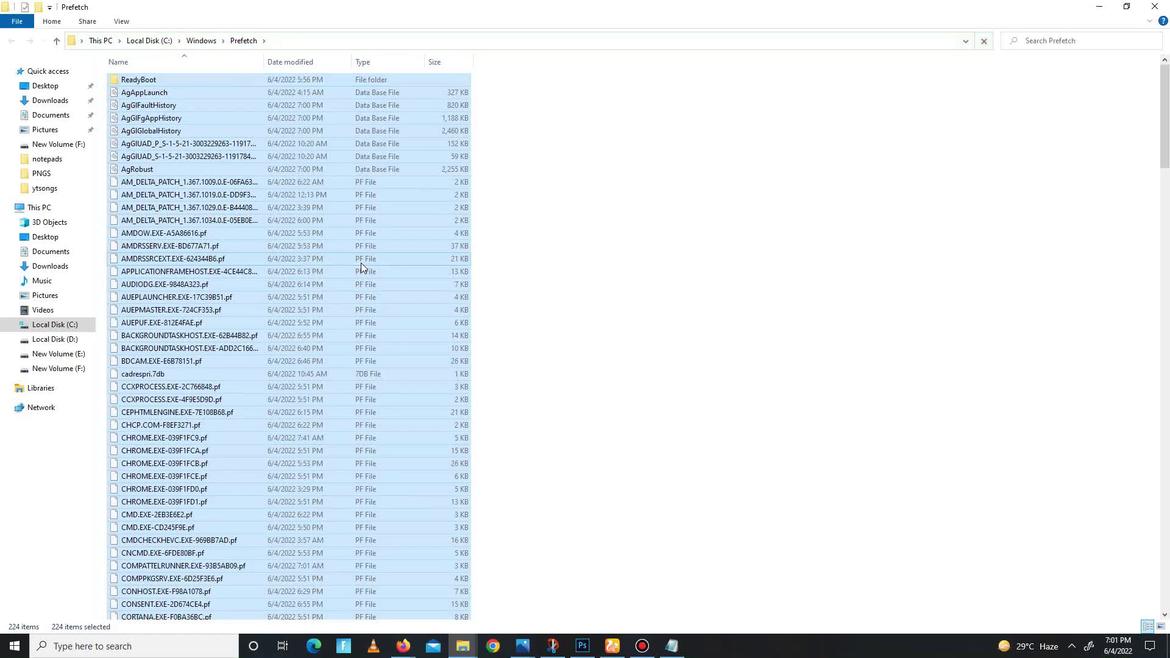
{"action": "right_click", "coordinate": [361, 263]}
{"action": "left_click", "coordinate": [429, 422]}
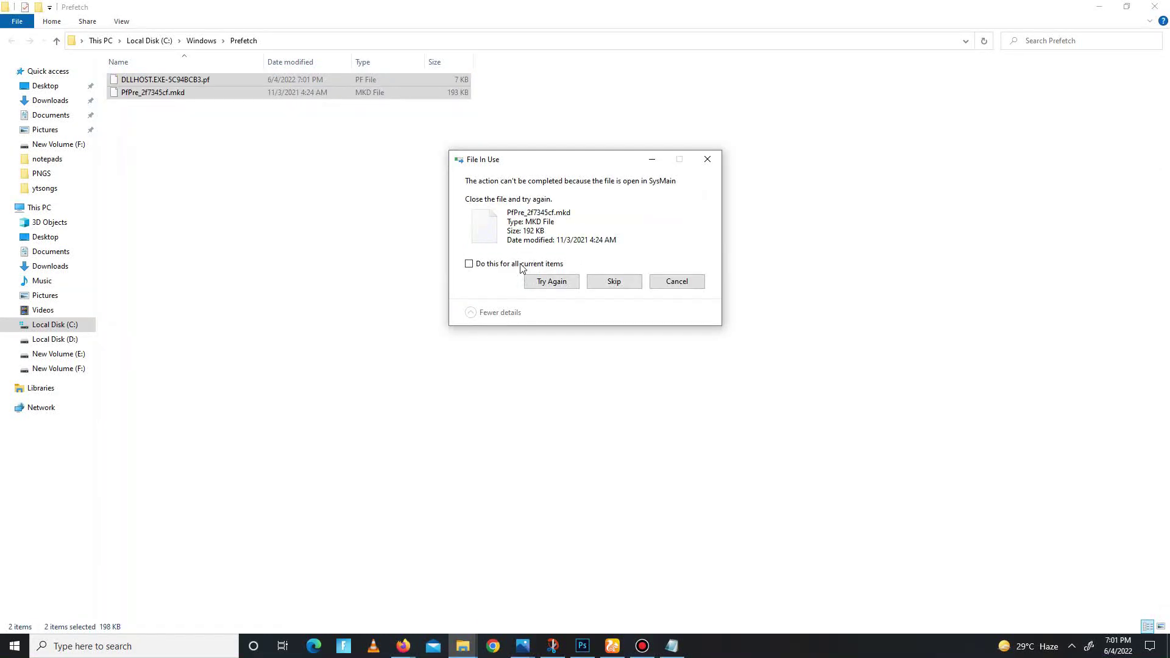
{"action": "left_click", "coordinate": [631, 284]}
{"action": "key", "text": "super+d"}
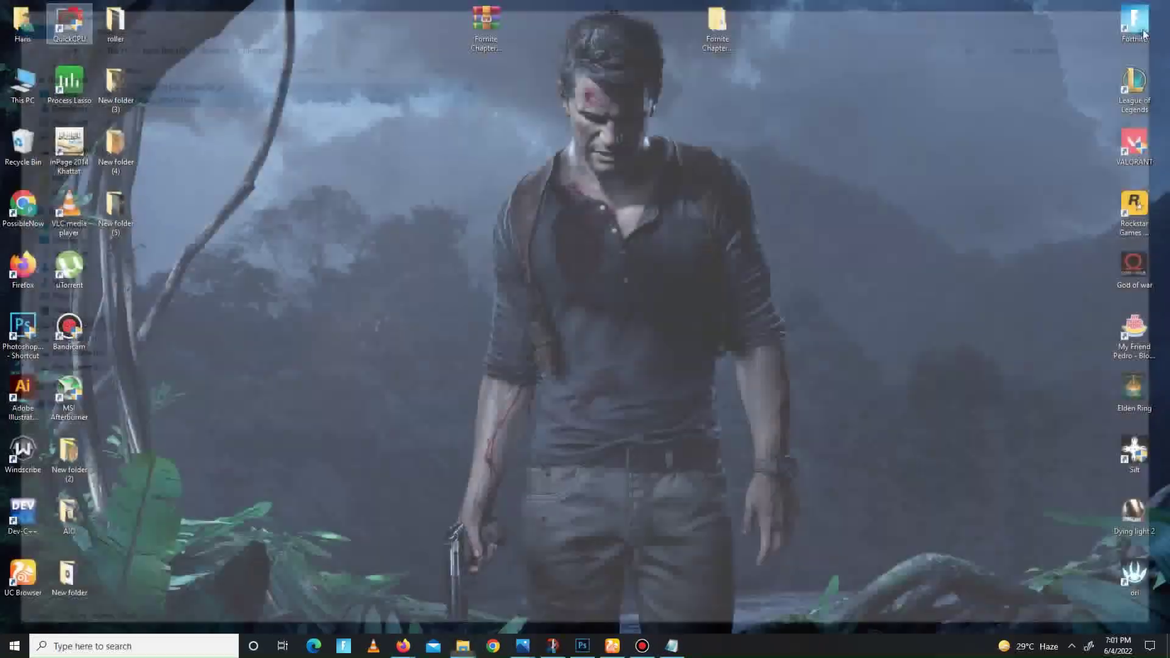